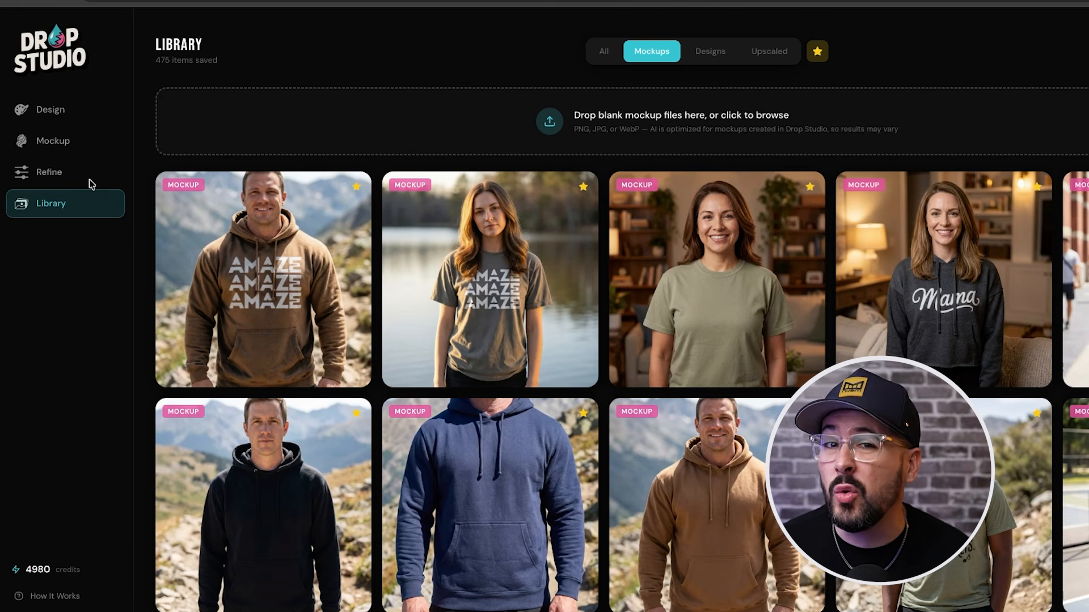
Step: Look through the starred mockups saved in the library
scroll(681, 262, "down", 1)
scroll(681, 262, "down", 3)
scroll(618, 97, "up", 4)
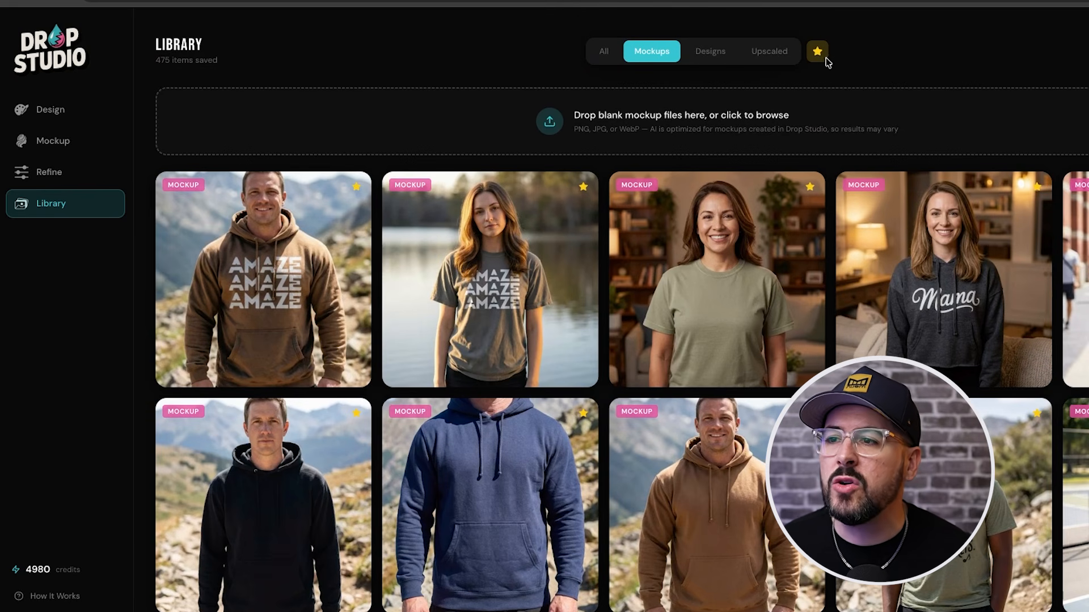
scroll(871, 350, "down", 1)
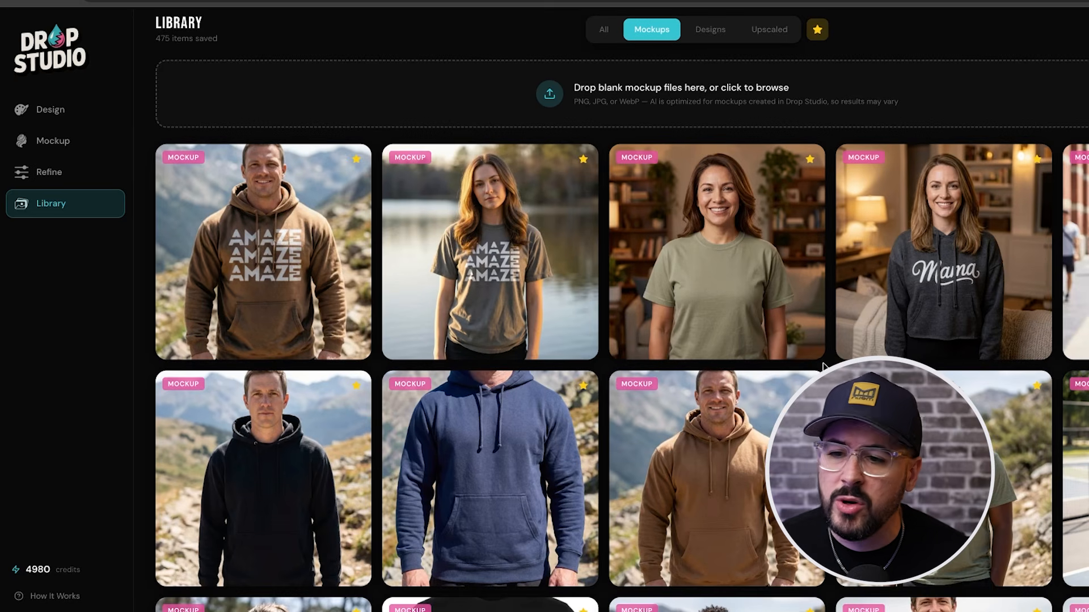
scroll(845, 357, "down", 3)
scroll(825, 365, "down", 10)
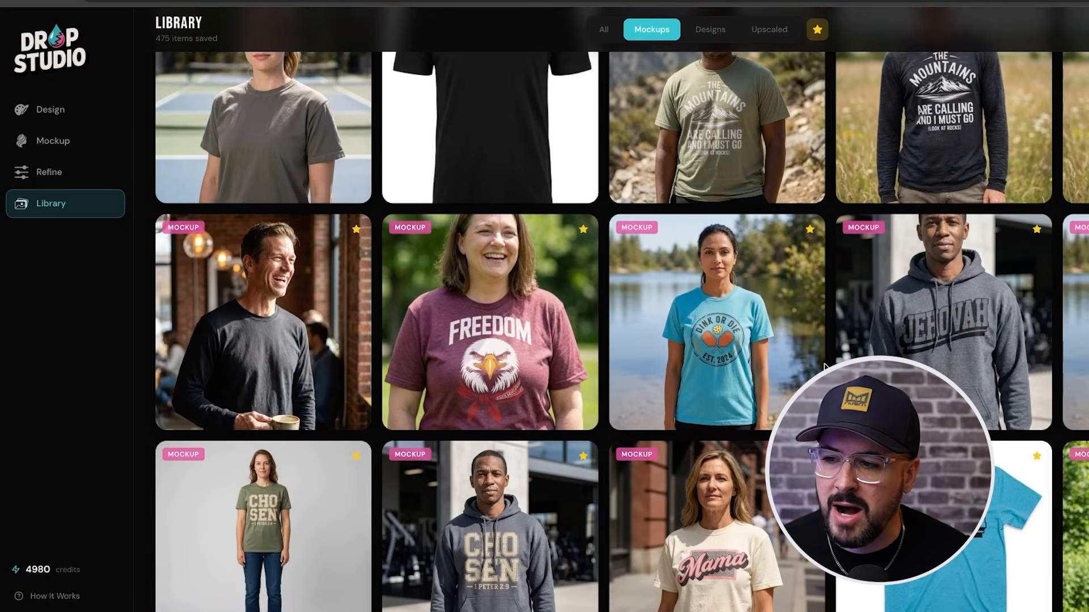
scroll(825, 366, "down", 4)
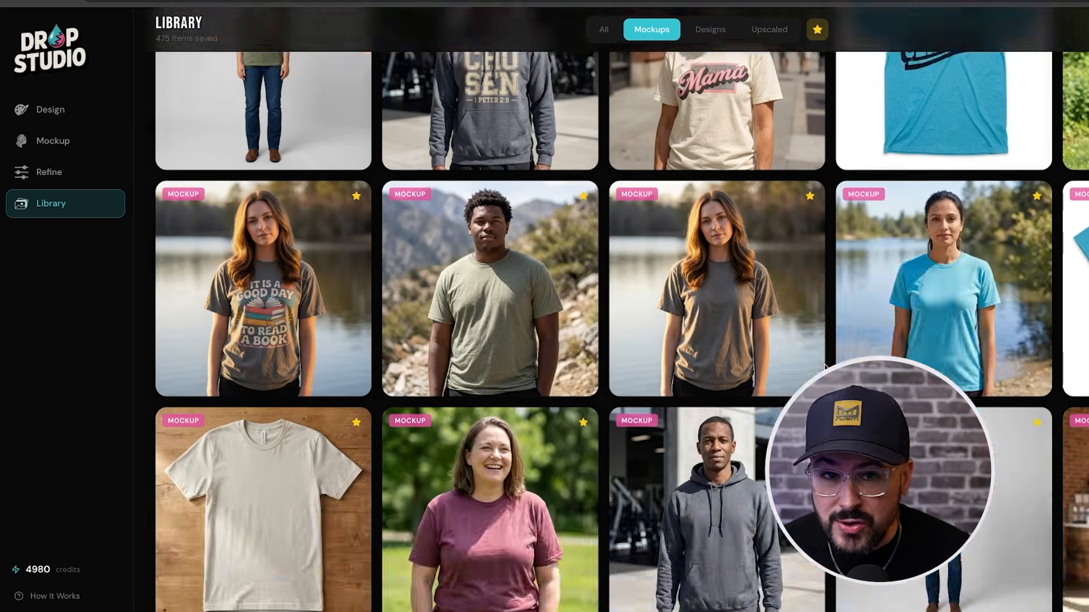
scroll(825, 366, "up", 10)
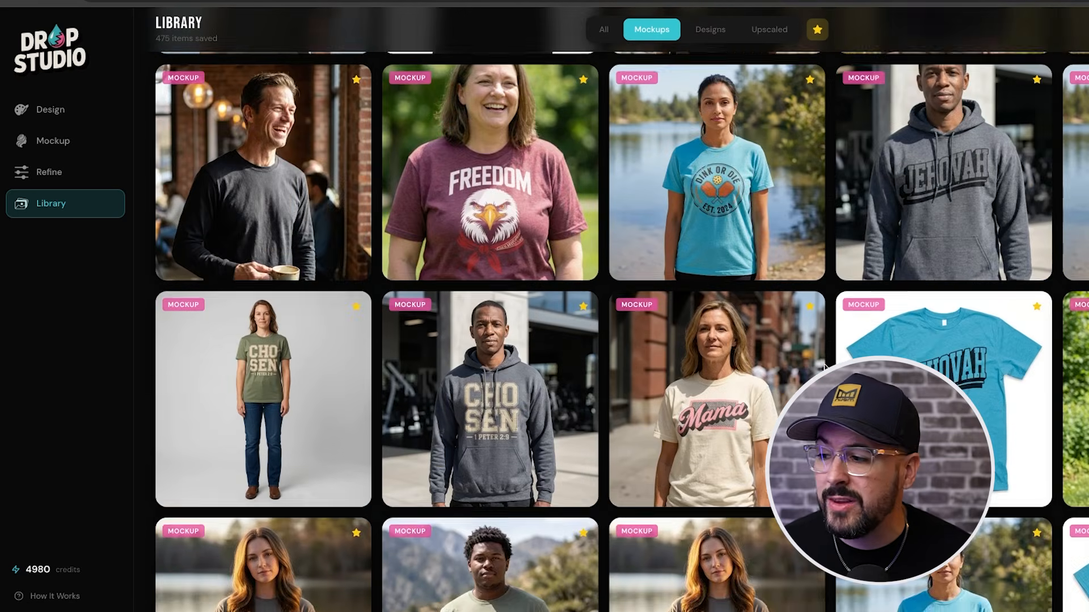
scroll(825, 365, "up", 6)
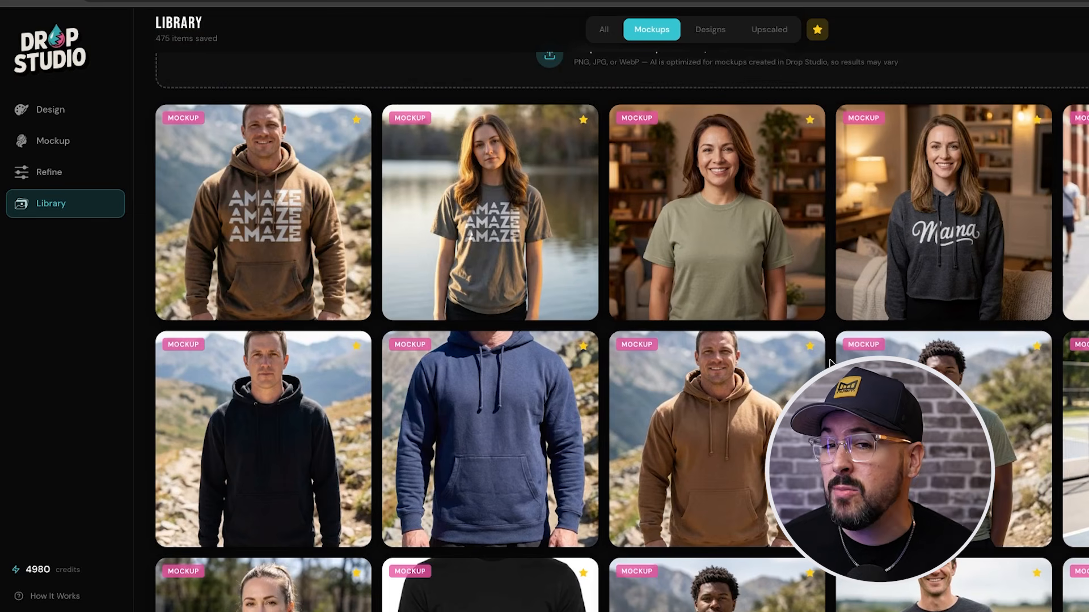
Step: Open the mockup generator and use the Model type, with a person wearing the product
left_click(52, 146)
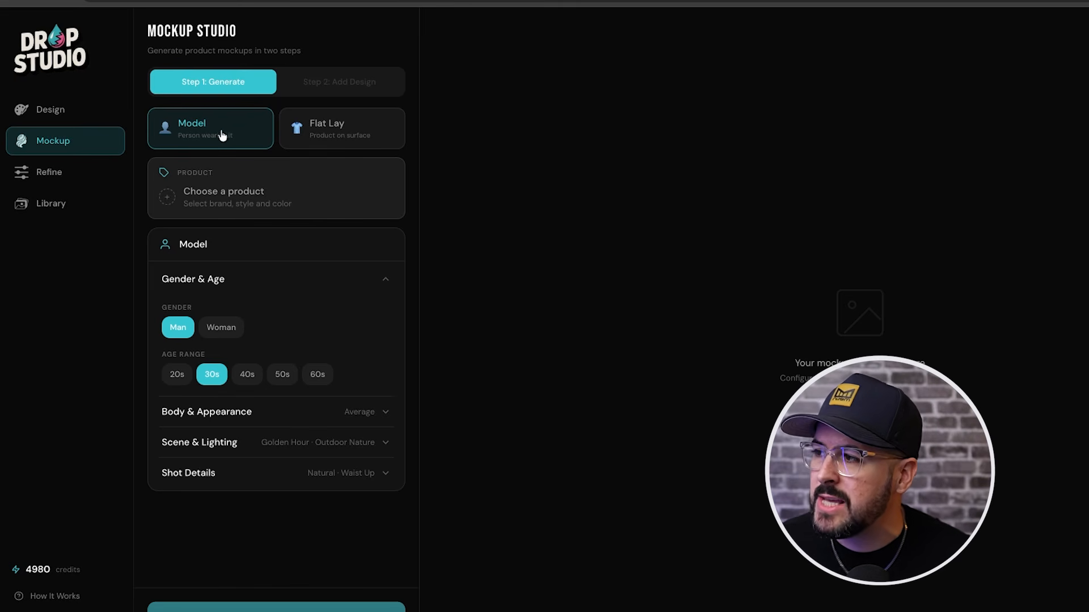
left_click(309, 131)
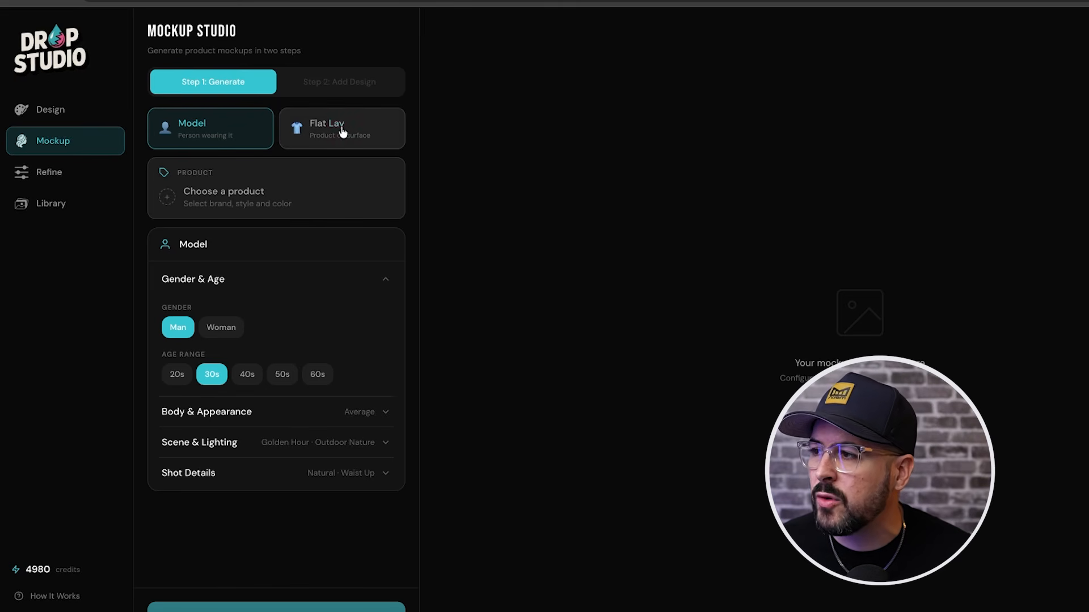
left_click(219, 127)
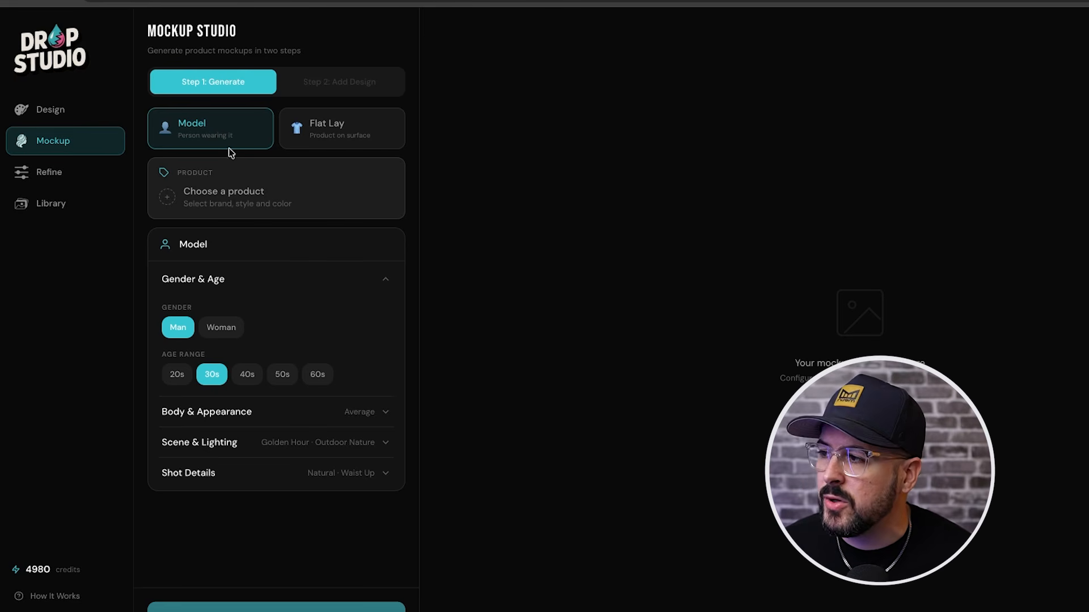
Step: Choose T-Shirt as the product's garment type, try Bella Canvas 3001CVC and 3001, and settle on Comfort Colors 1717
left_click(228, 203)
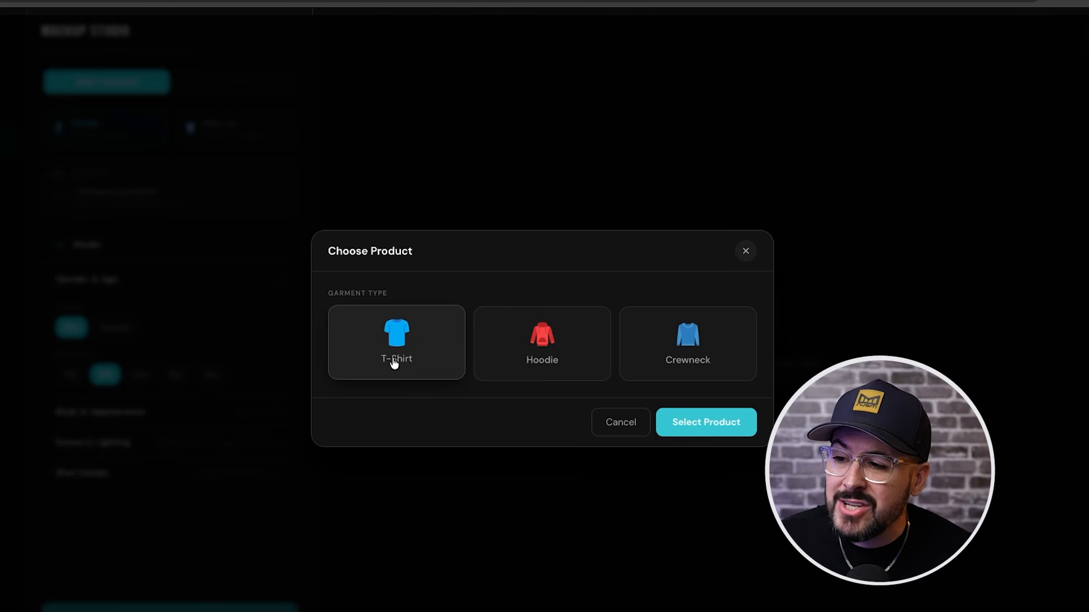
left_click(394, 365)
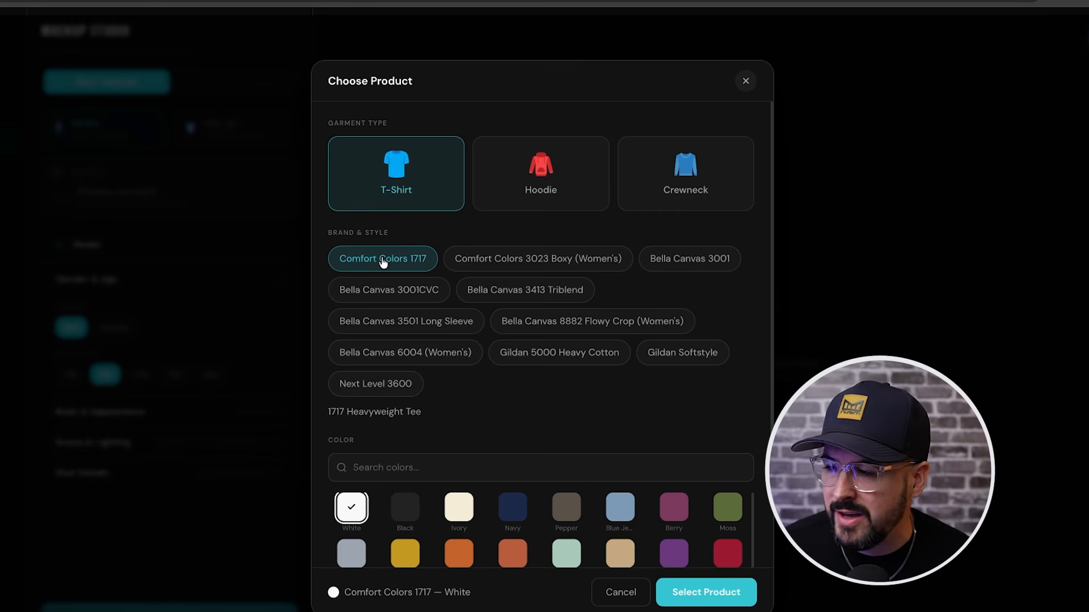
left_click(420, 290)
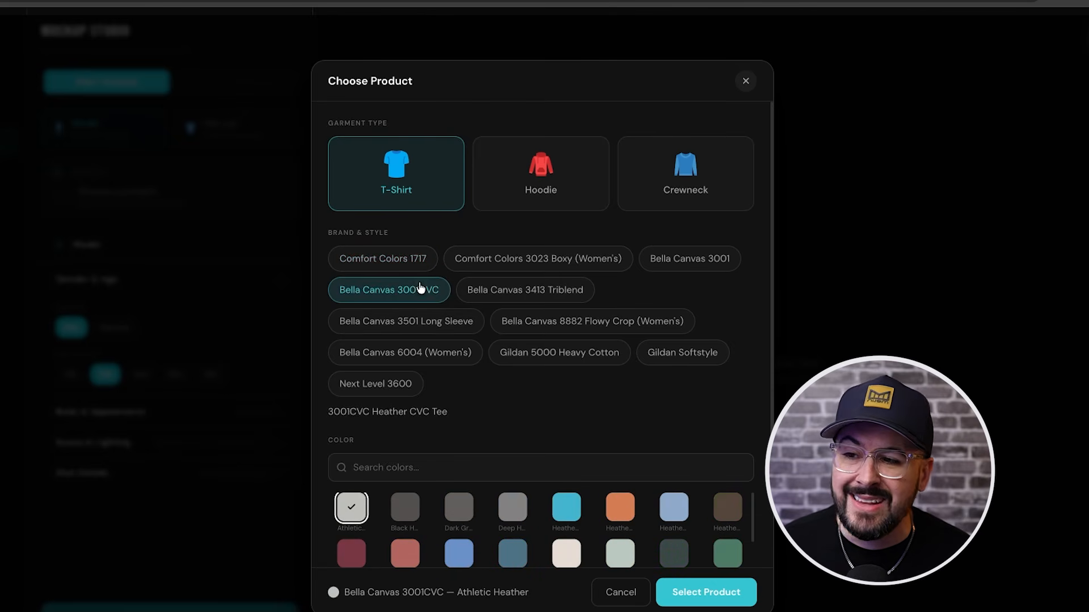
left_click(690, 266)
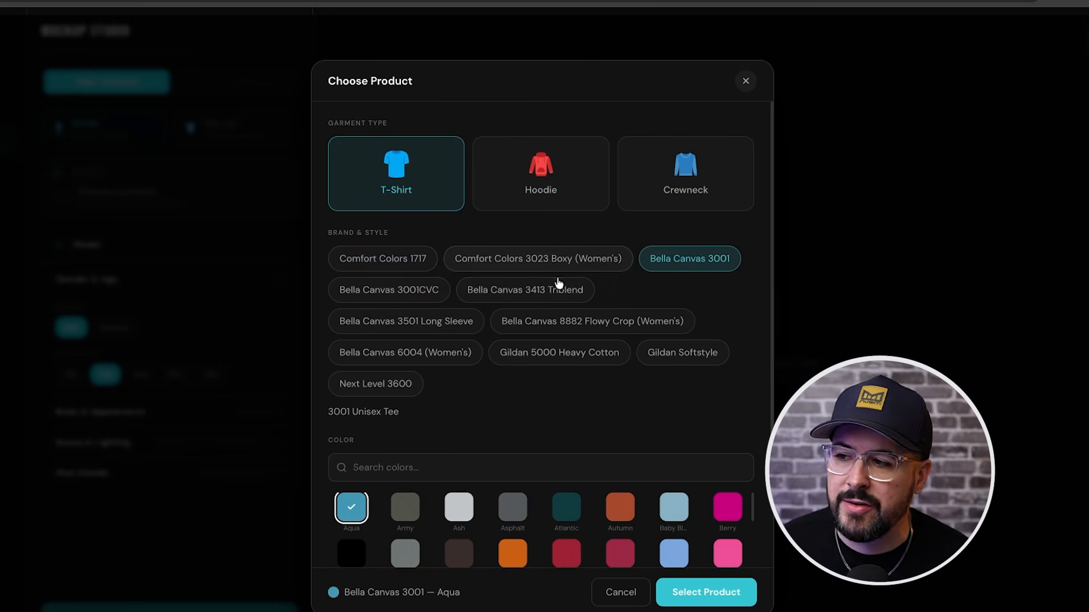
left_click(409, 263)
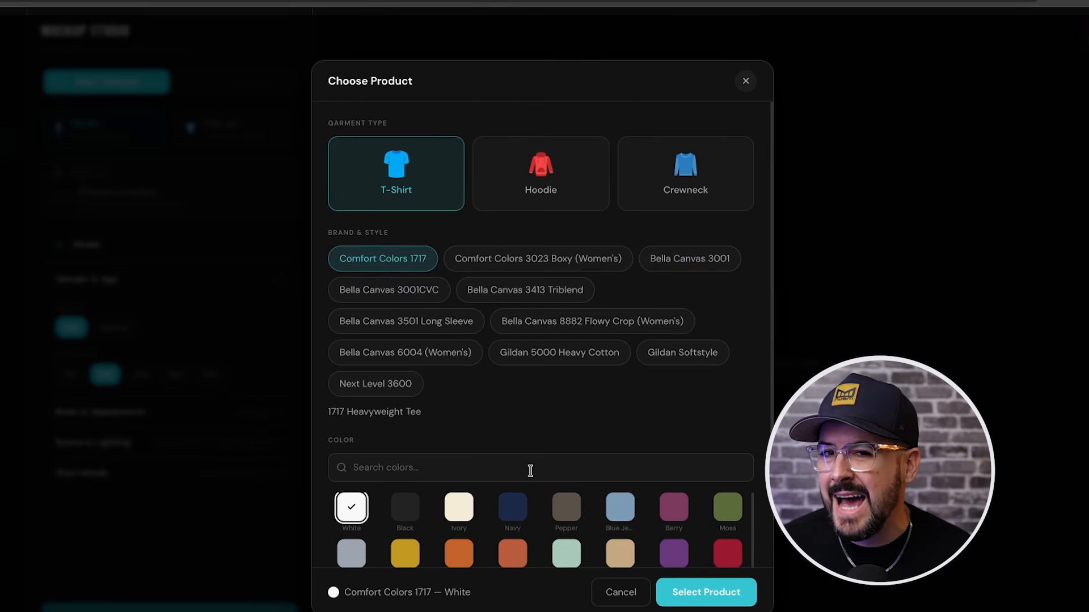
Step: Check the brands and colors offered for hoodies and crewnecks, and return to the T-Shirt garment type
left_click(543, 191)
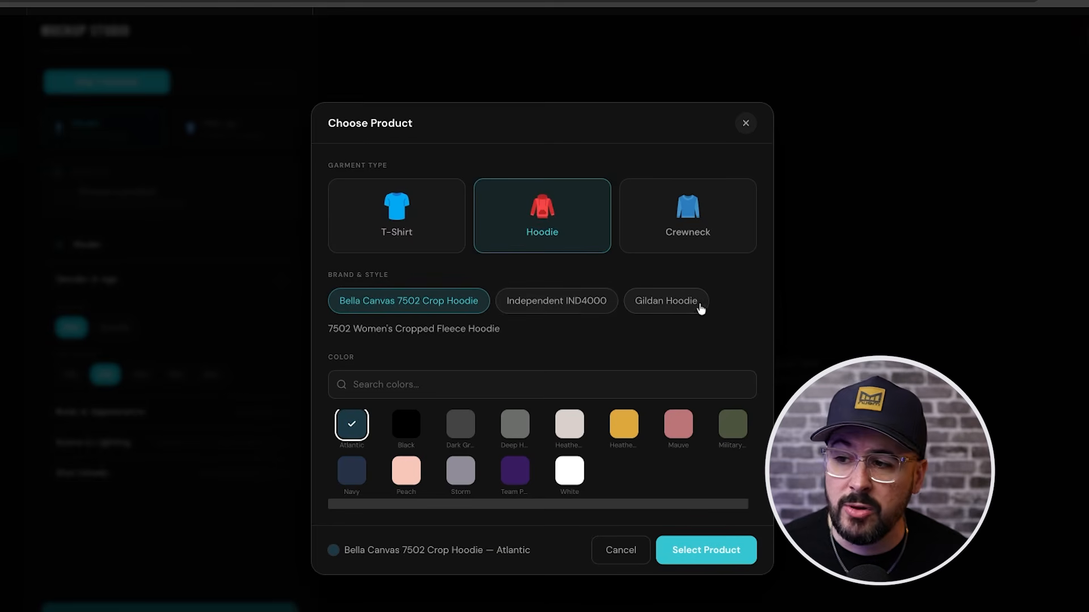
left_click(698, 232)
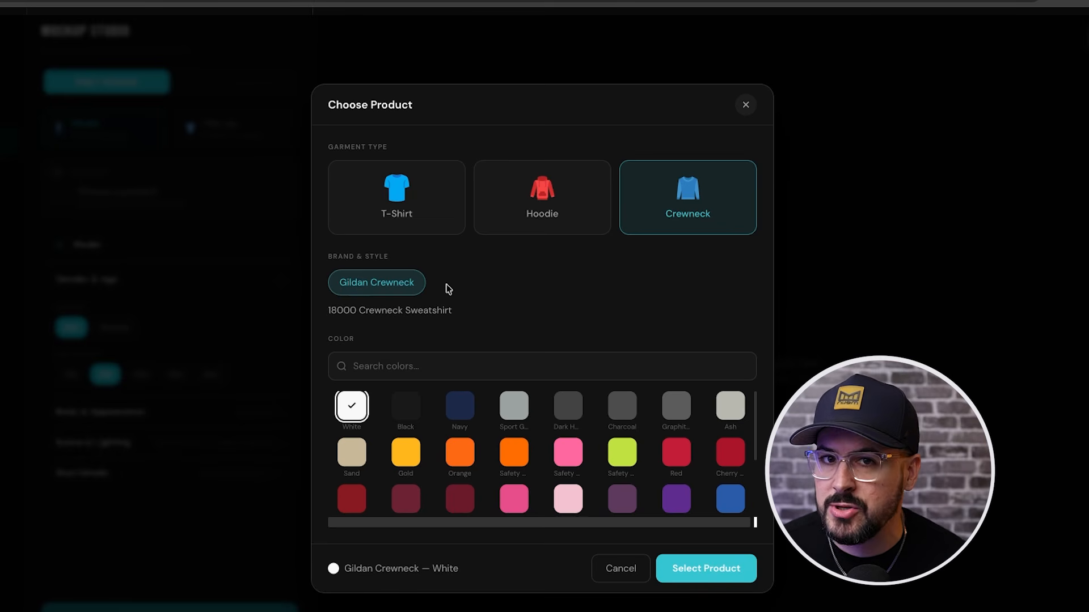
left_click(420, 226)
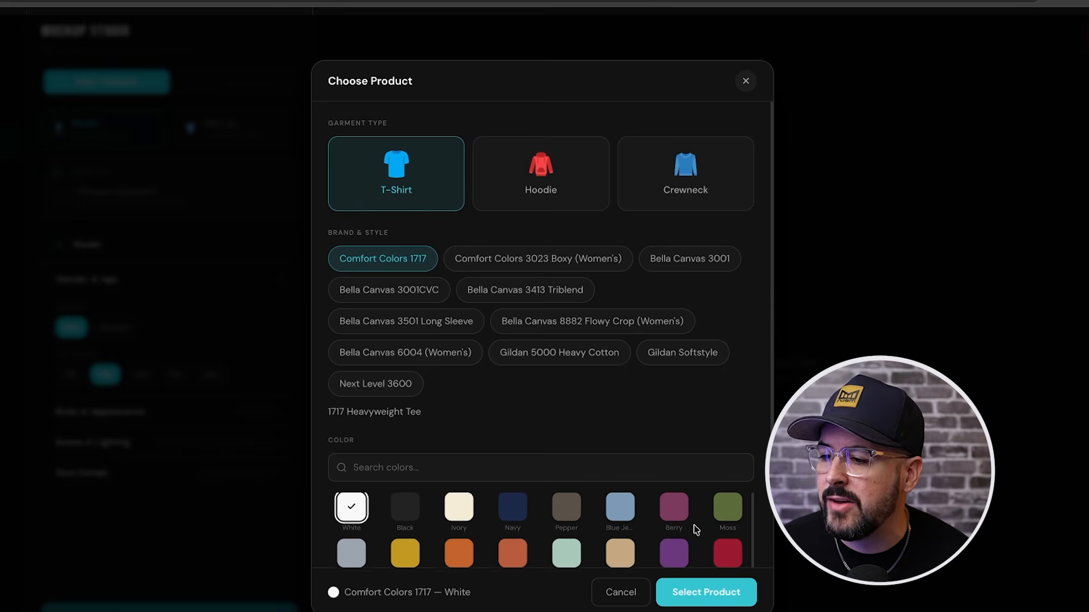
Step: Review the Comfort Colors 1717 color choices, pick Pepper, and confirm the product selection
scroll(695, 529, "down", 1)
scroll(693, 528, "down", 3)
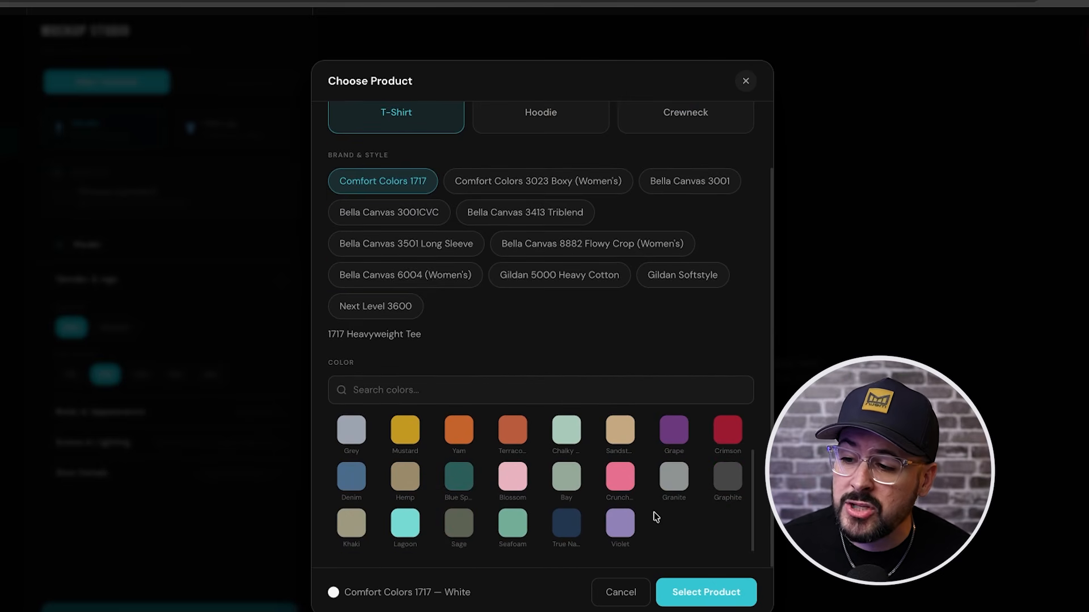
scroll(656, 519, "up", 3)
scroll(649, 515, "down", 3)
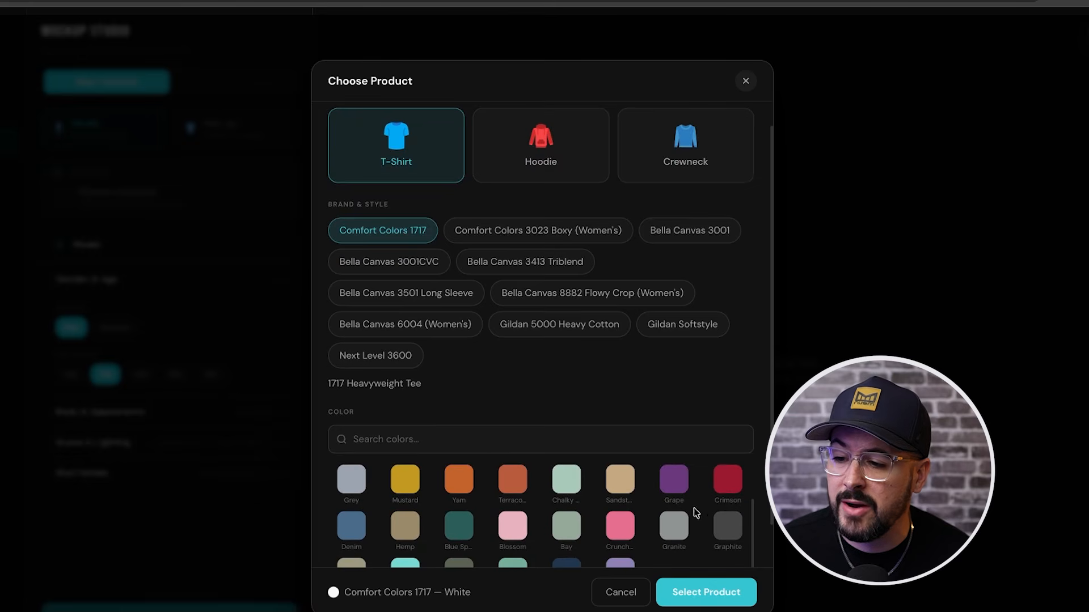
scroll(702, 514, "up", 1)
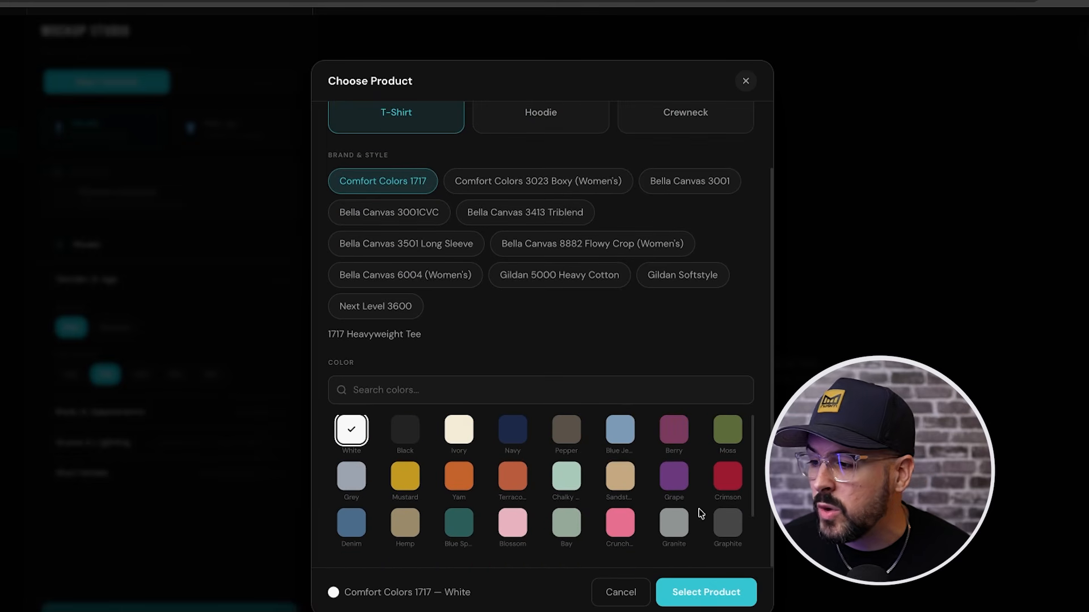
left_click(564, 436)
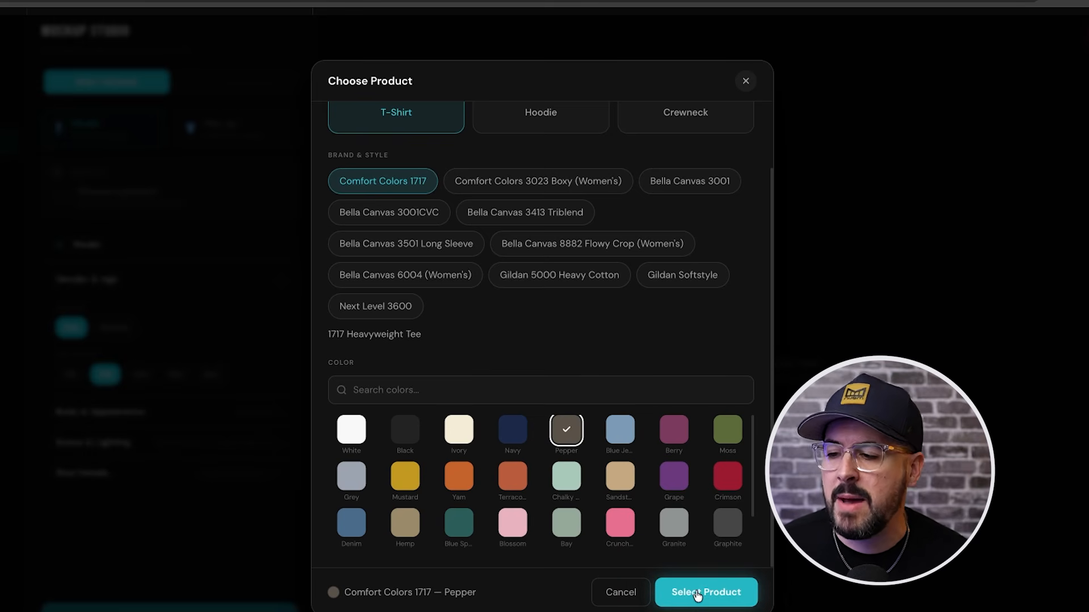
left_click(697, 594)
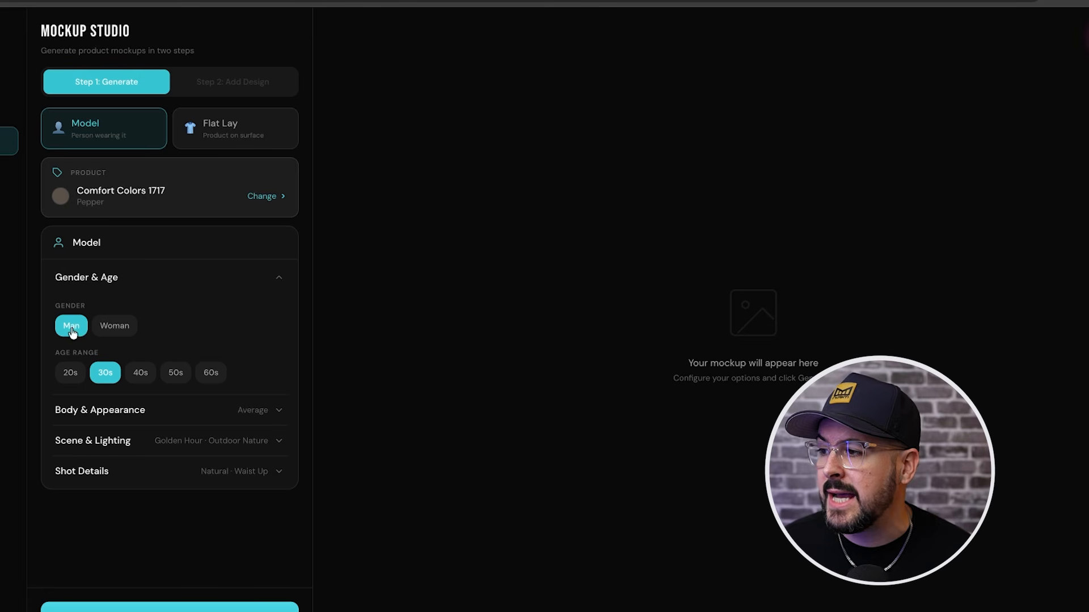
Step: Set the model to a woman of Black ethnicity with the Styled hair style and Light makeup
left_click(124, 326)
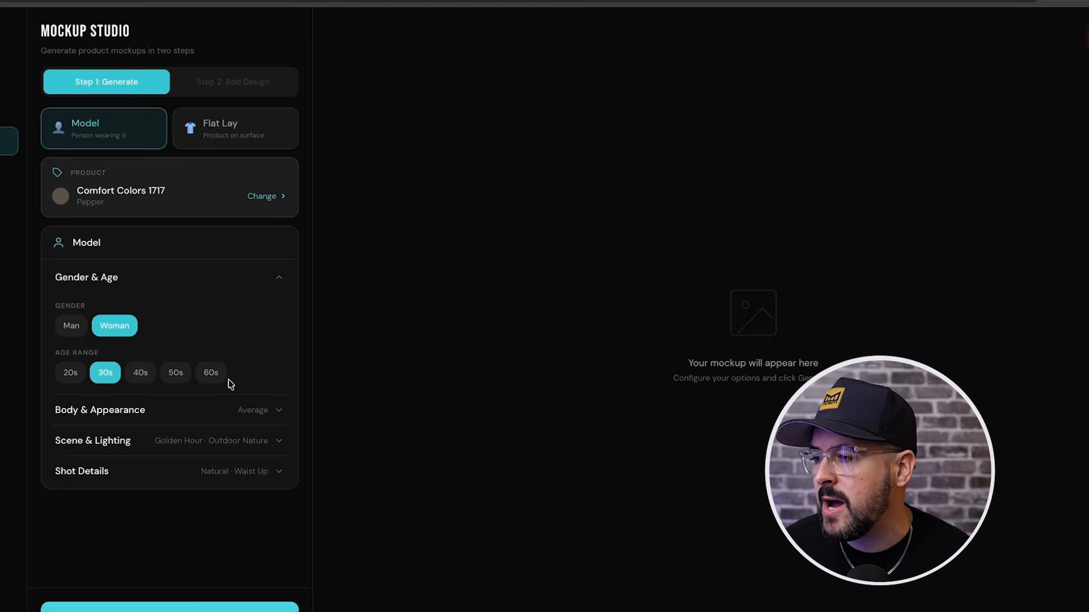
left_click(265, 411)
scroll(262, 407, "down", 2)
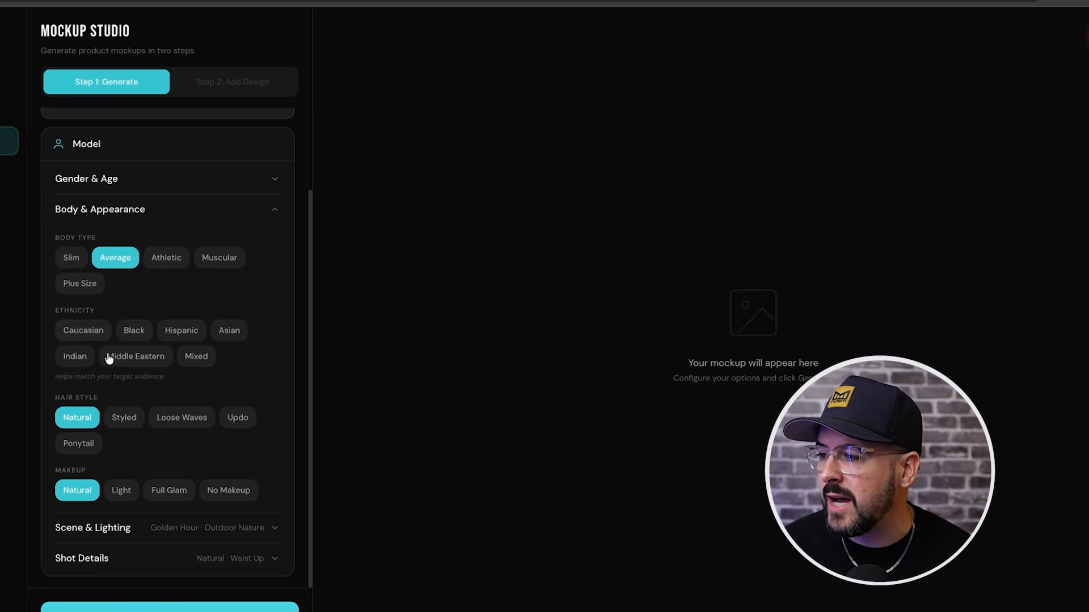
left_click(136, 334)
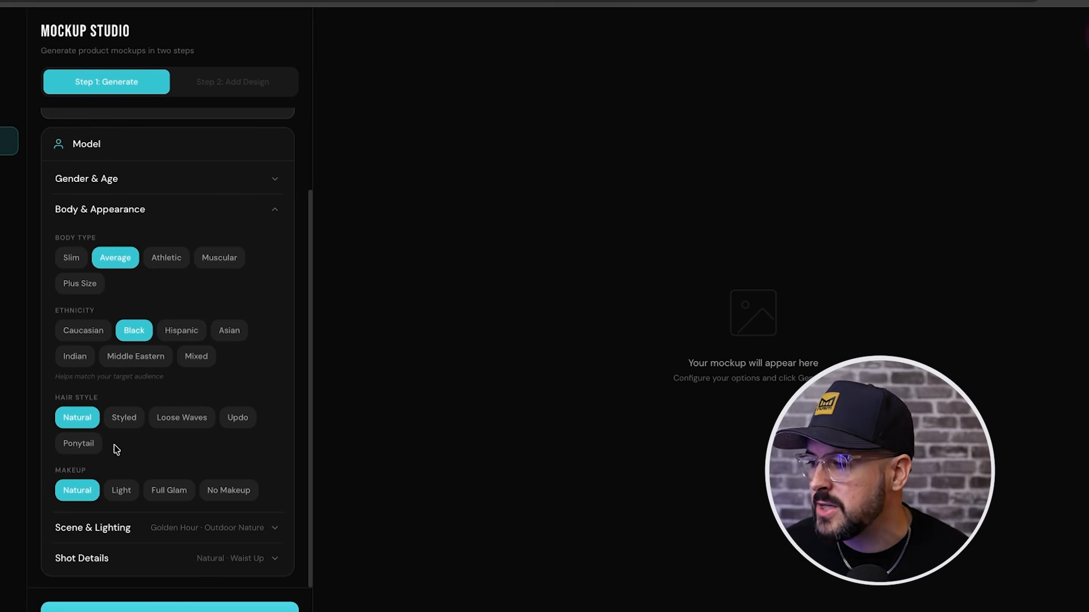
left_click(118, 419)
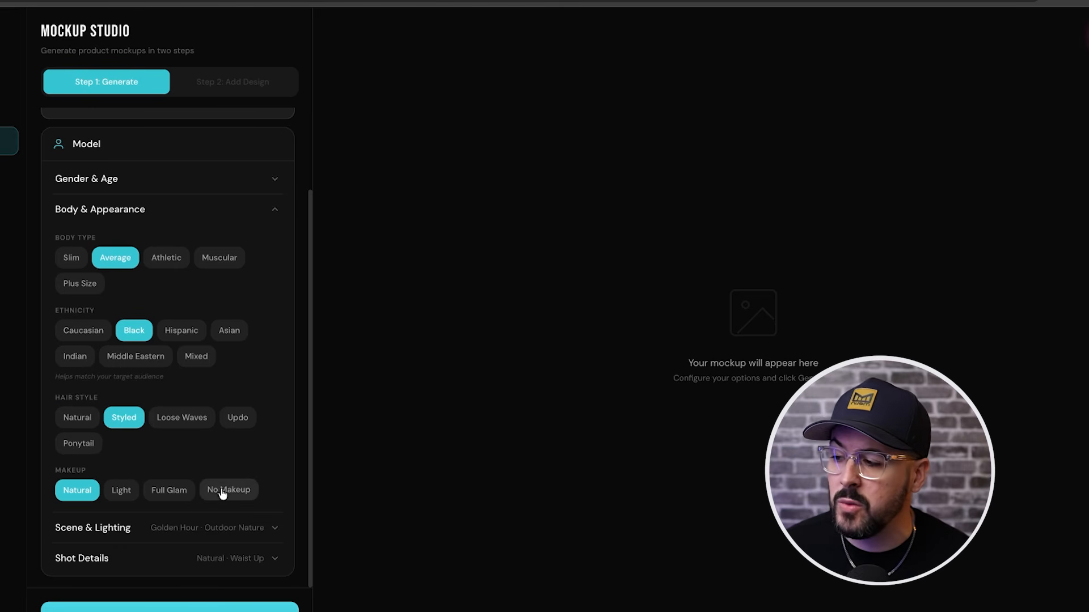
left_click(120, 490)
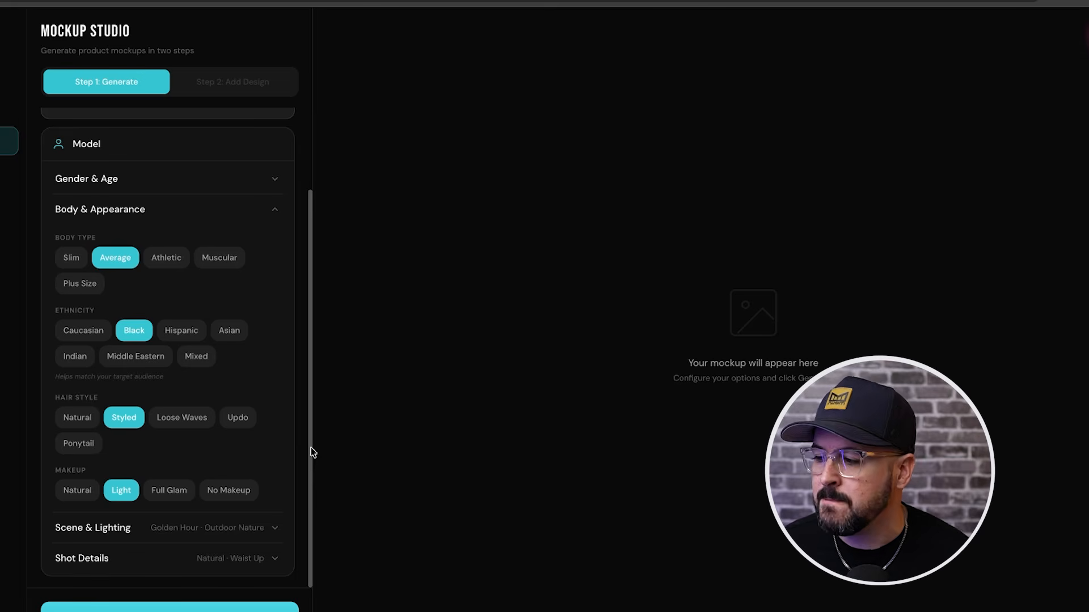
Step: Set the scene's lighting to Bright Midday, and after trying the Custom setting, choose Park as the setting
left_click(276, 532)
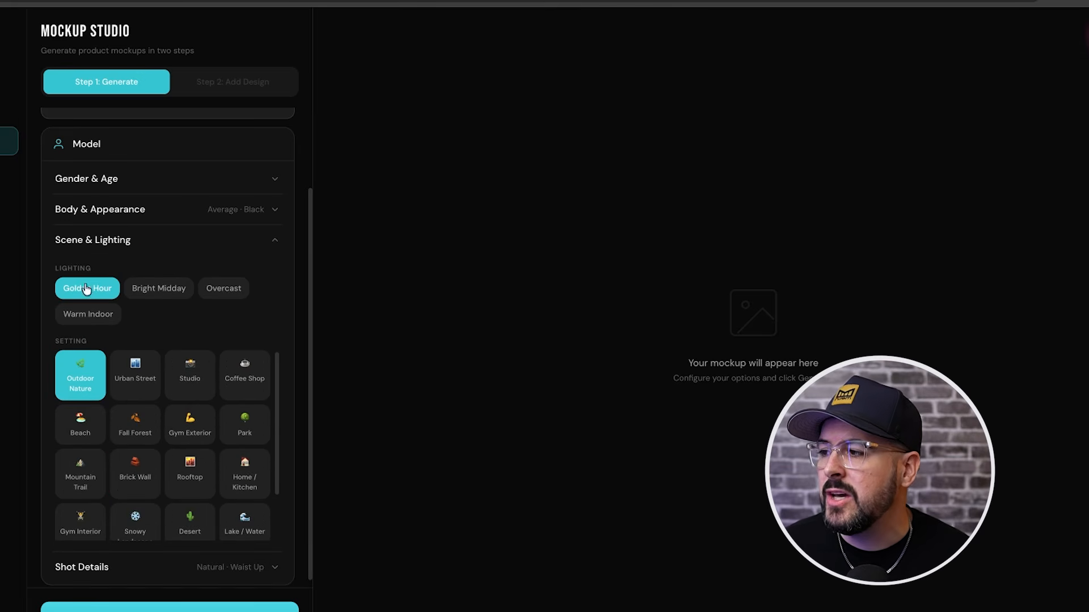
left_click(161, 295)
scroll(272, 326, "down", 1)
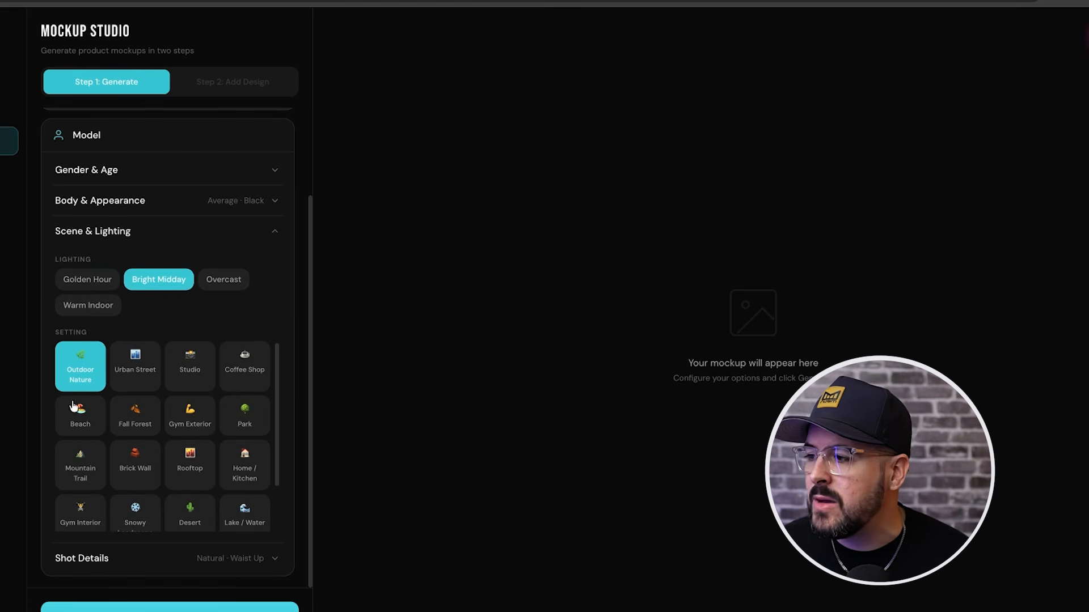
scroll(229, 448, "down", 1)
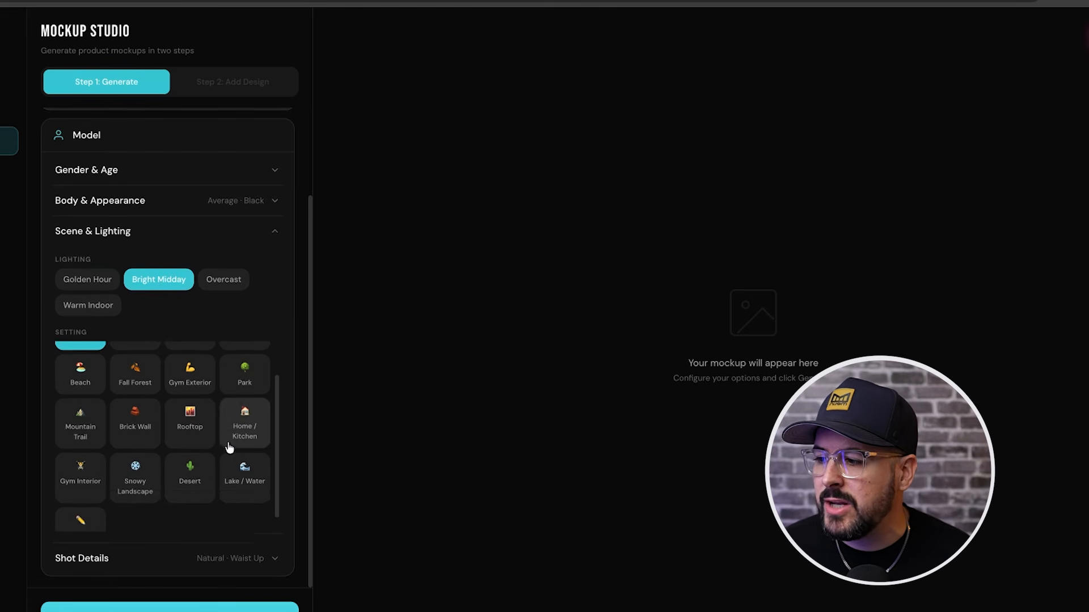
scroll(231, 450, "down", 1)
scroll(232, 451, "up", 4)
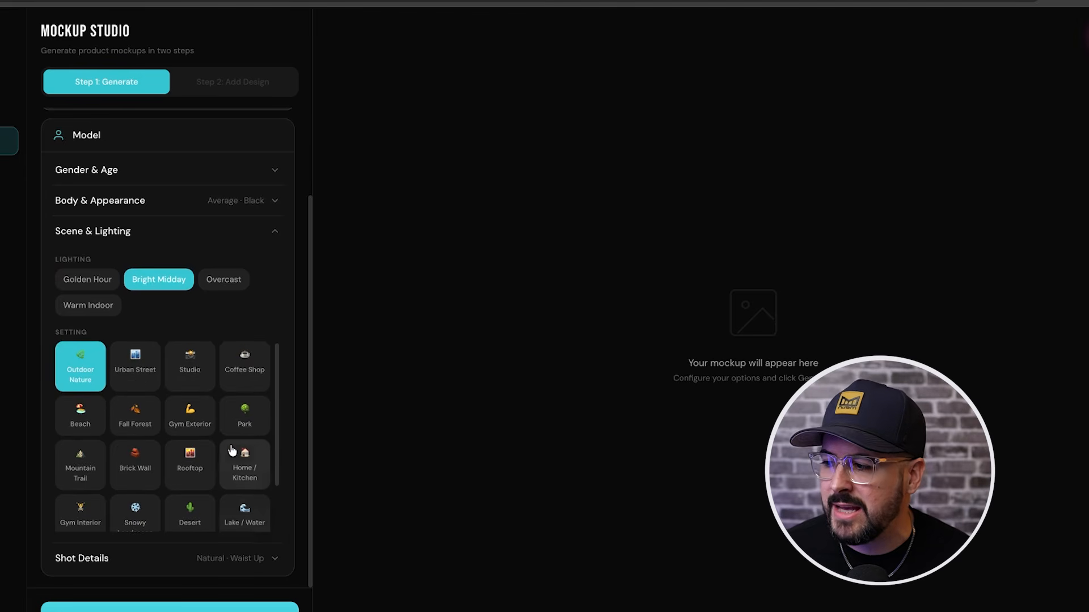
scroll(230, 451, "down", 1)
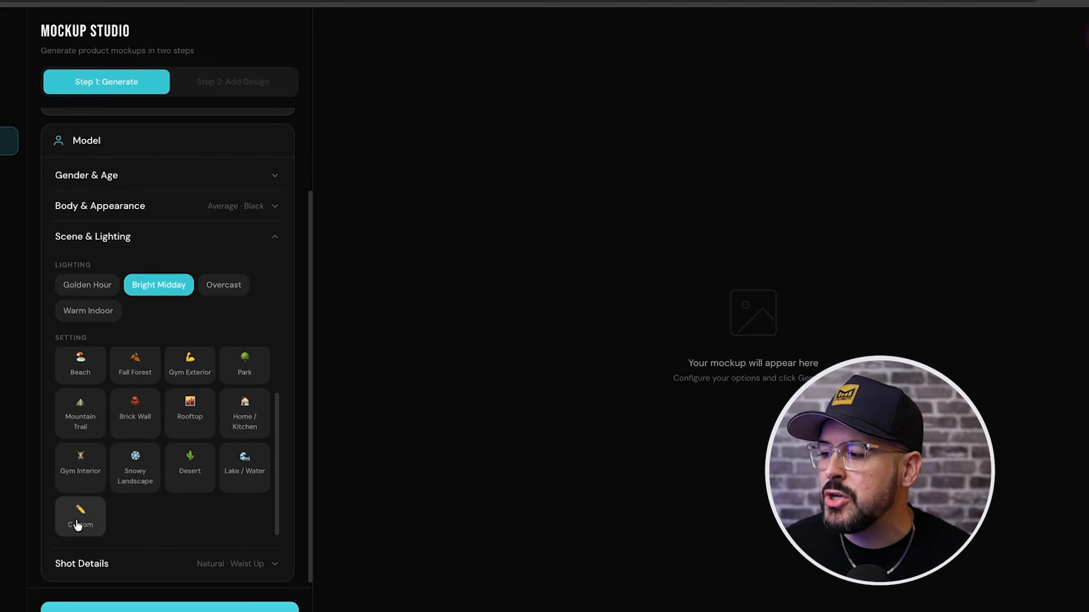
left_click(79, 523)
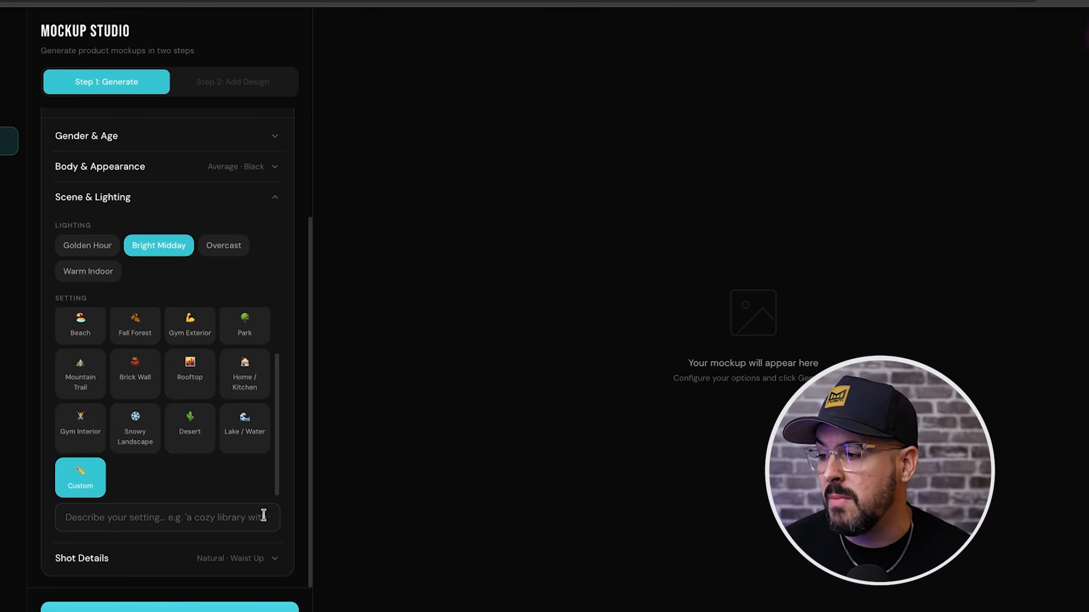
scroll(222, 480, "up", 1)
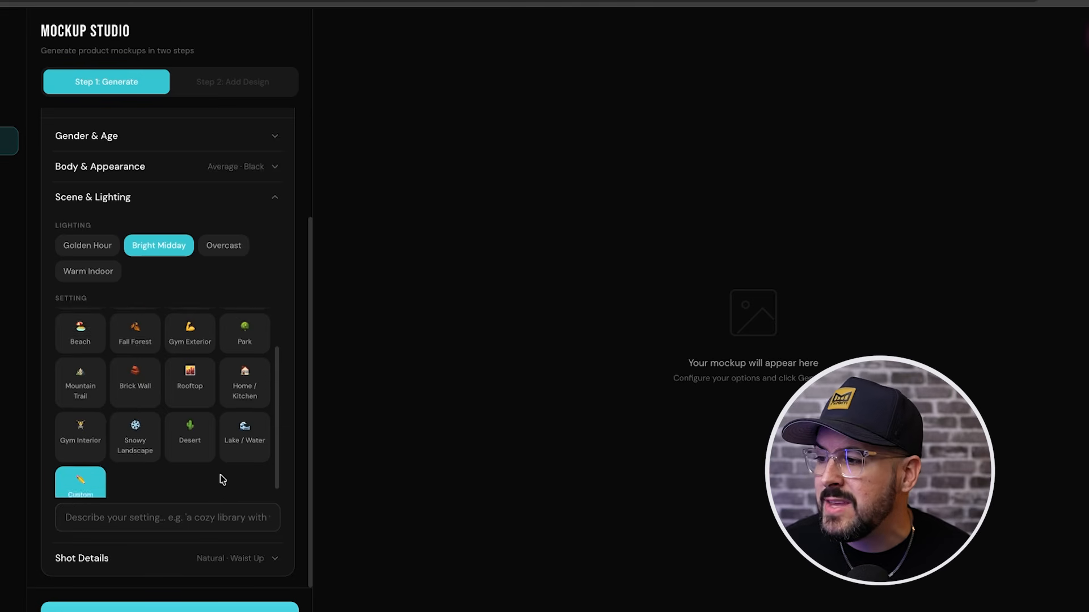
scroll(223, 480, "up", 2)
left_click(247, 371)
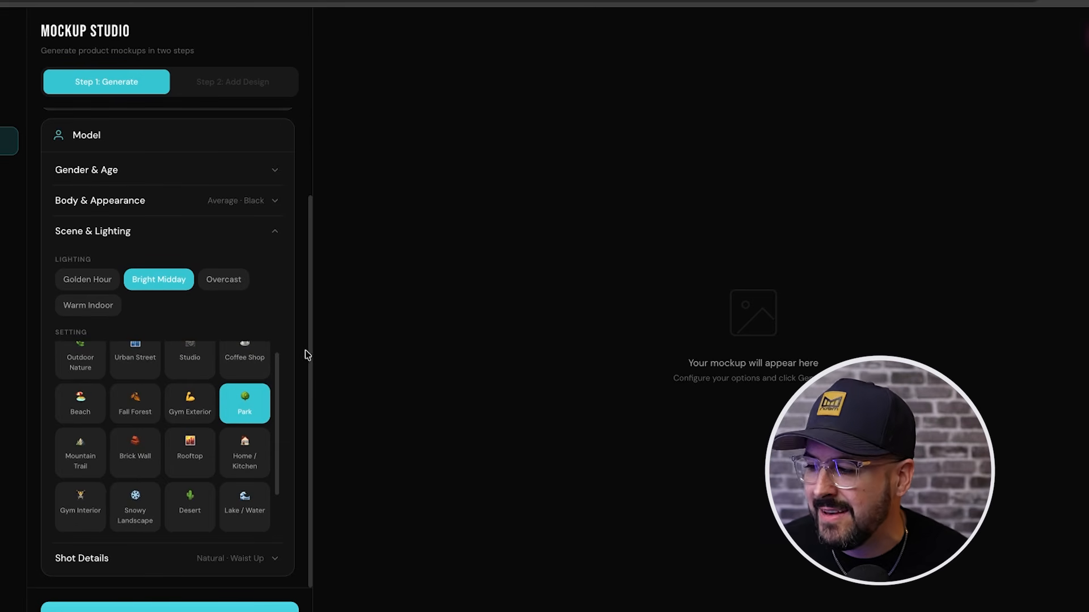
Step: Set the shot details to a Smiling expression with Waist Up framing, and generate the base mockup
left_click(268, 560)
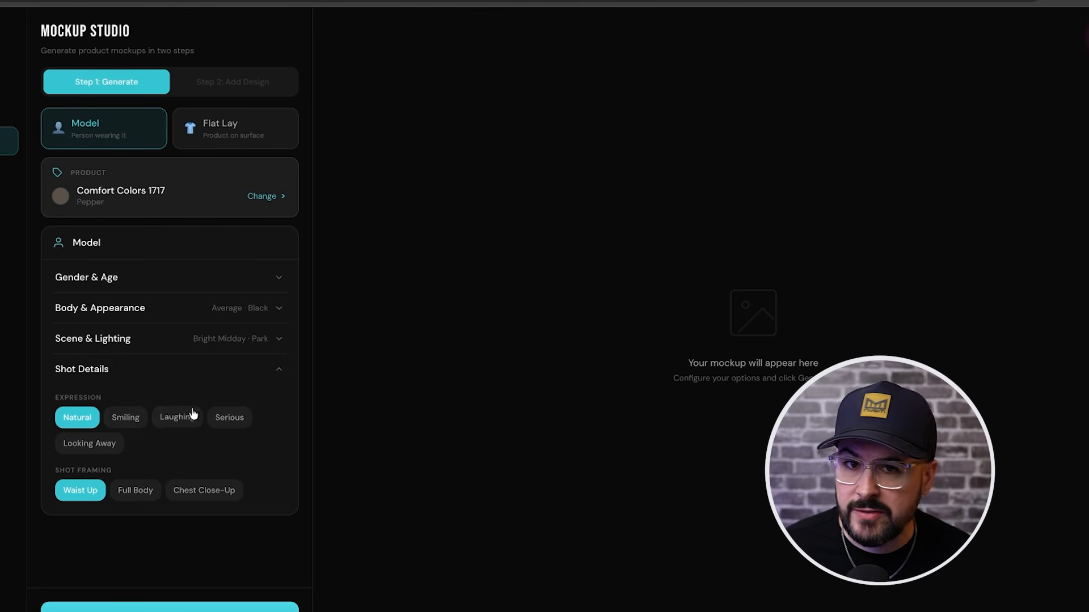
left_click(135, 428)
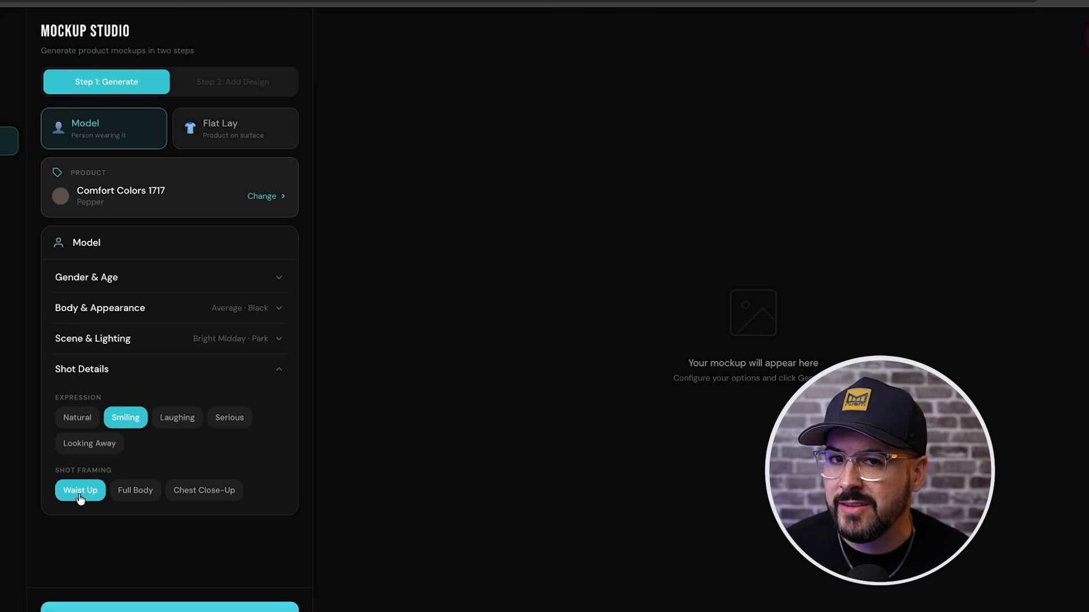
scroll(155, 587, "down", 1)
left_click(164, 570)
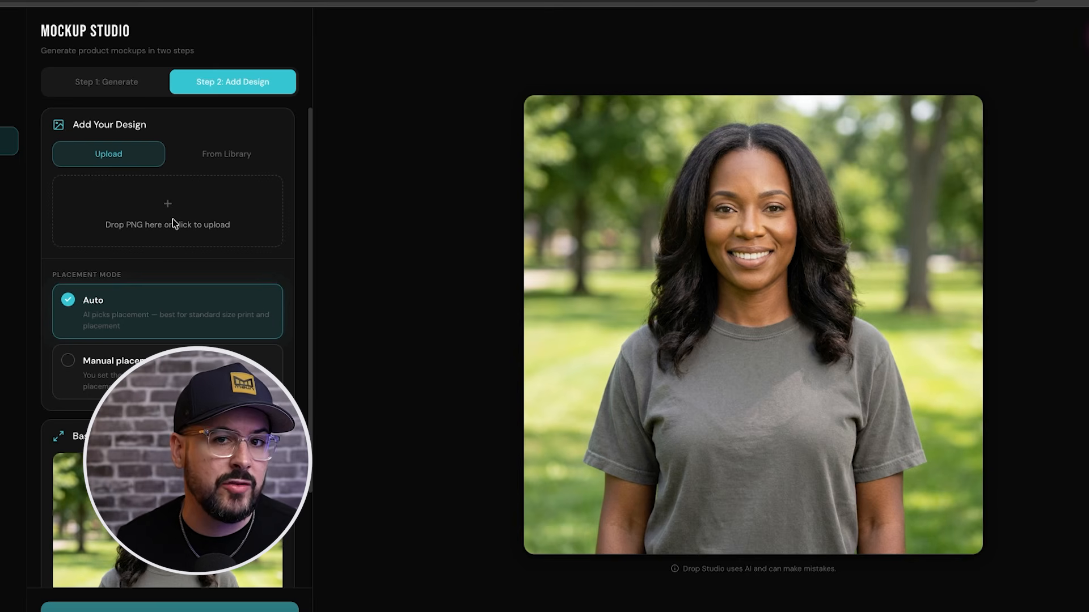
Step: Browse the saved designs in the library and pick the "Not Today Energy" smiling cat design for the mockup
left_click(227, 156)
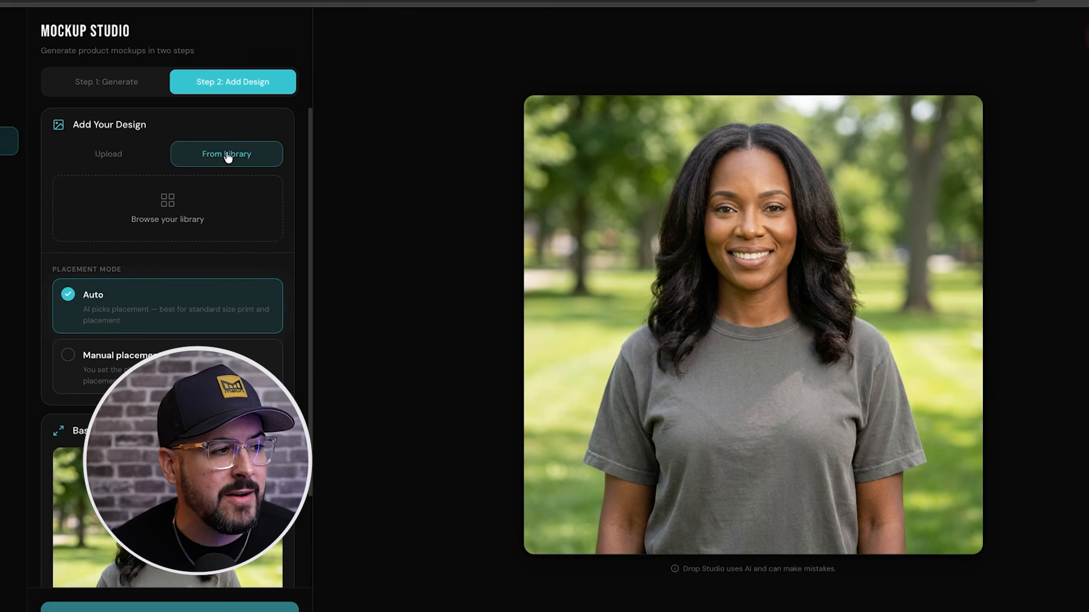
left_click(206, 212)
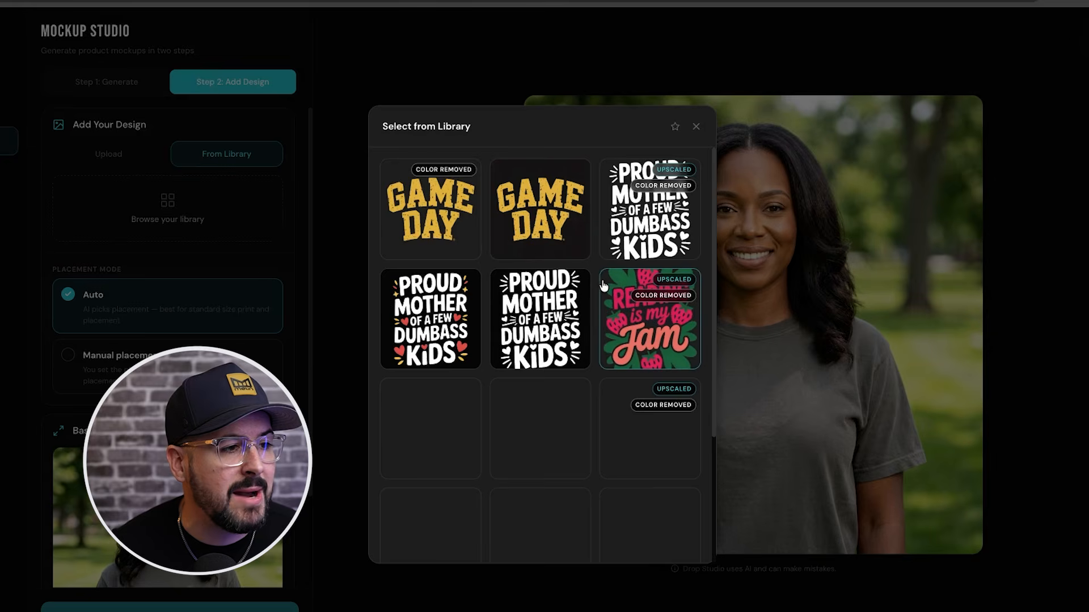
scroll(652, 317, "down", 1)
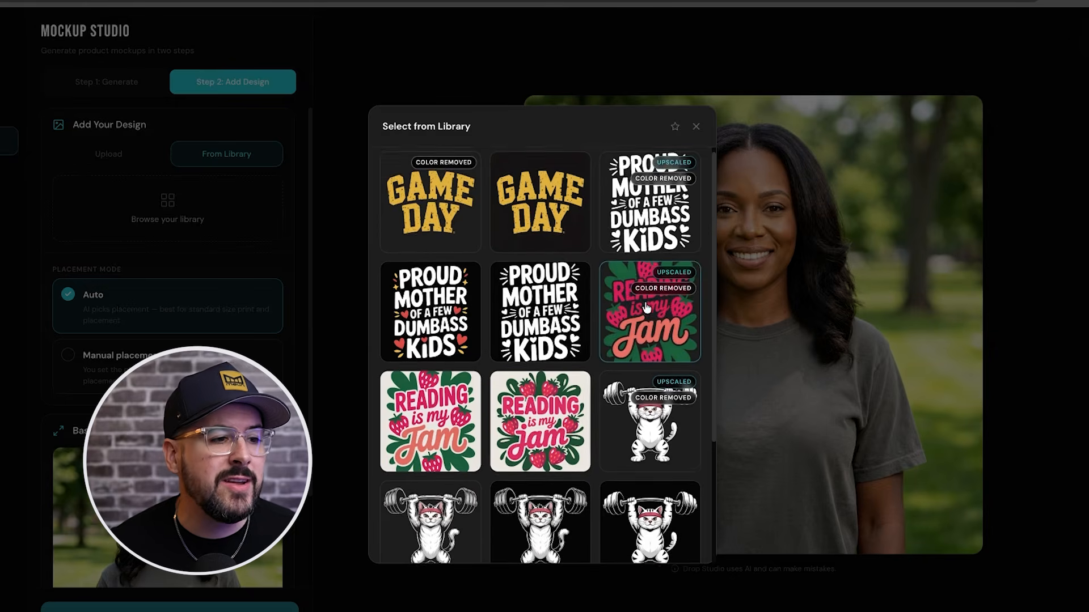
scroll(666, 338, "down", 3)
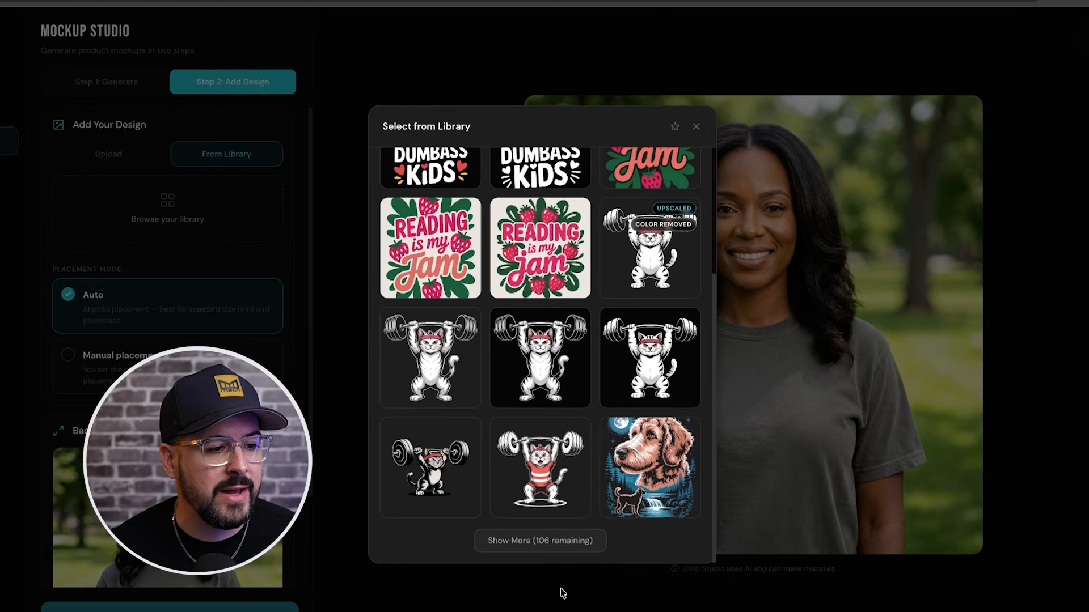
left_click(569, 542)
scroll(576, 530, "down", 5)
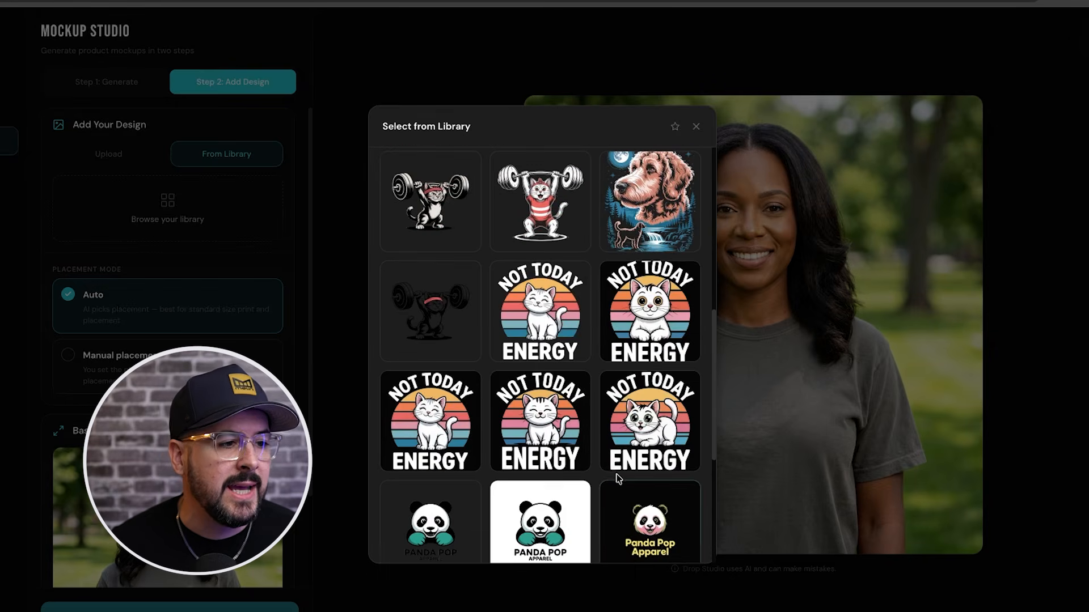
scroll(620, 479, "down", 3)
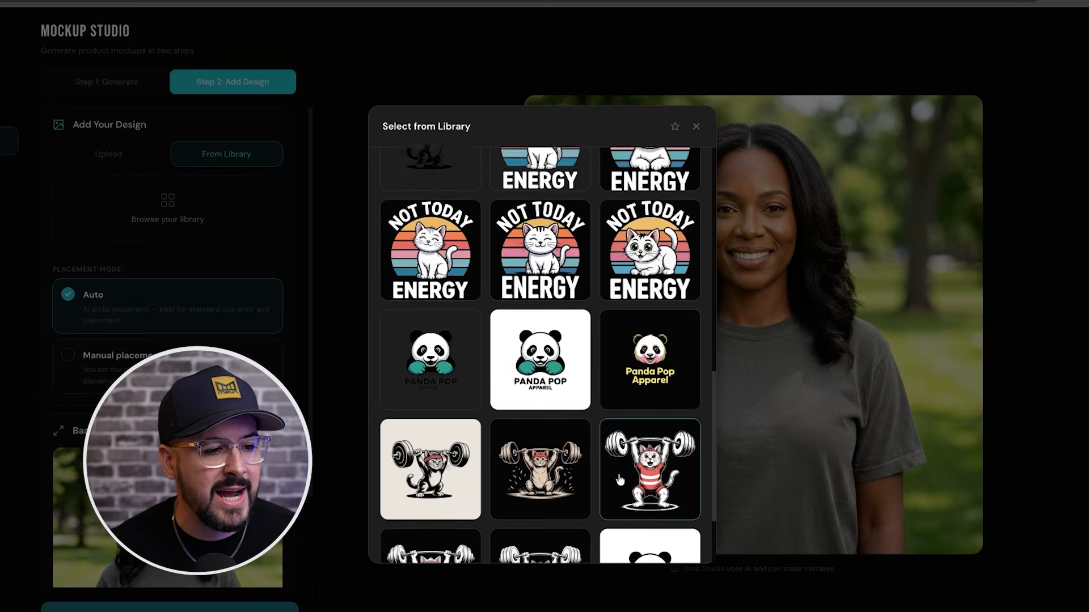
scroll(621, 480, "down", 1)
scroll(620, 479, "up", 4)
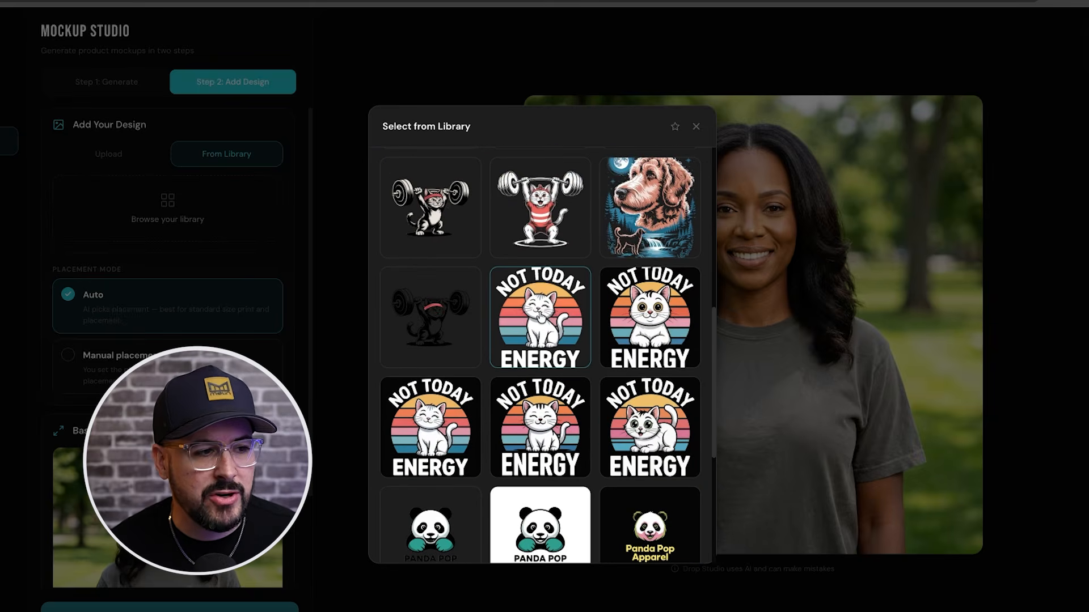
left_click(540, 317)
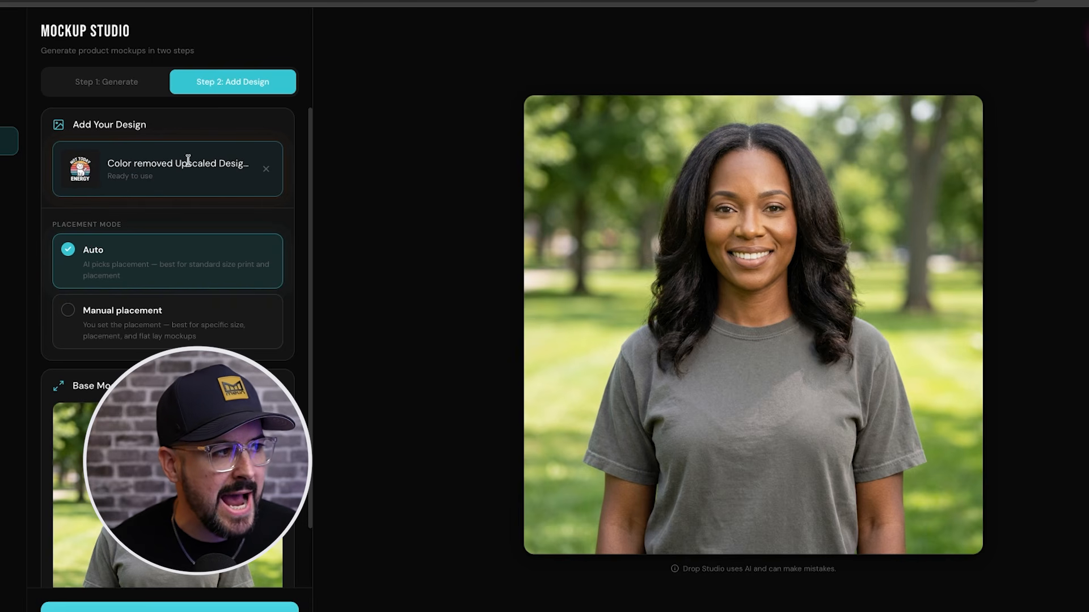
Step: Try manual placement by shrinking the cat design and centering it on the shirt's chest, and return to Auto placement
scroll(228, 243, "down", 1)
scroll(230, 244, "down", 1)
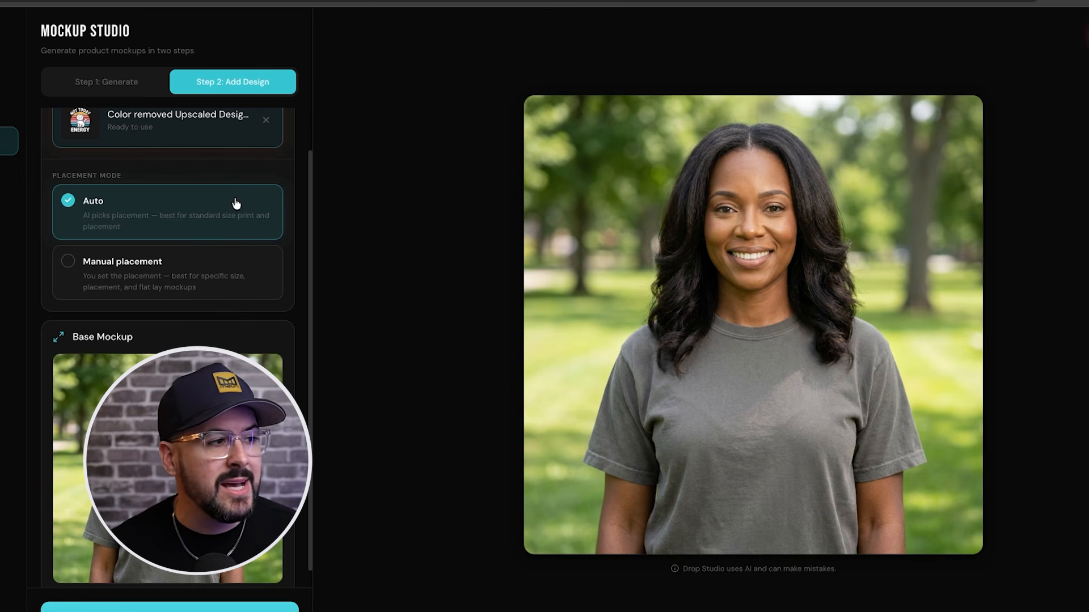
left_click(241, 280)
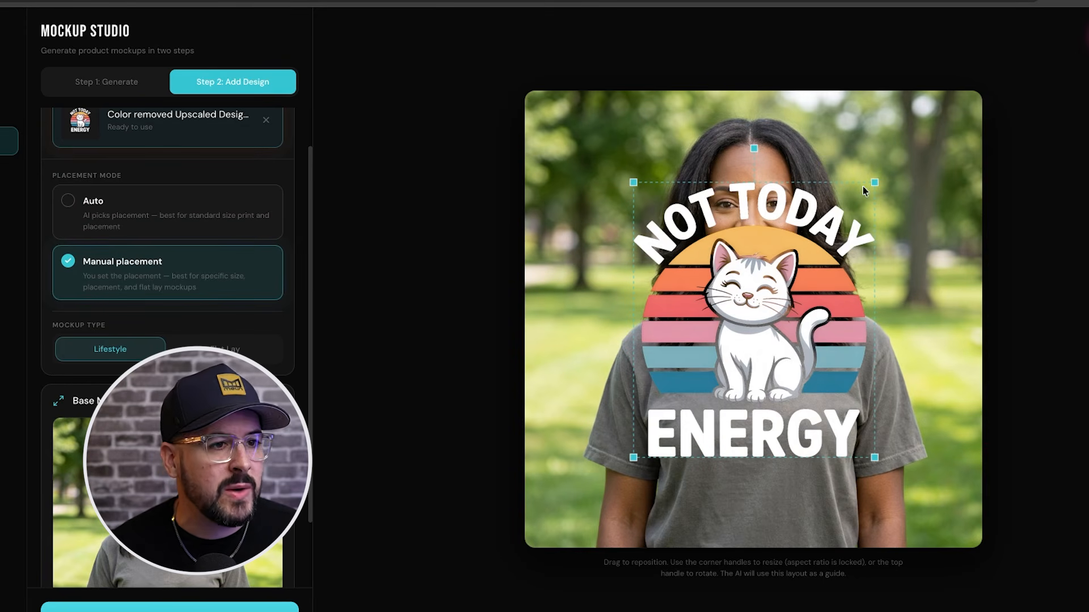
left_click_drag(874, 182, 757, 316)
left_click_drag(726, 360, 781, 410)
left_click_drag(813, 365, 833, 342)
left_click_drag(802, 361, 796, 379)
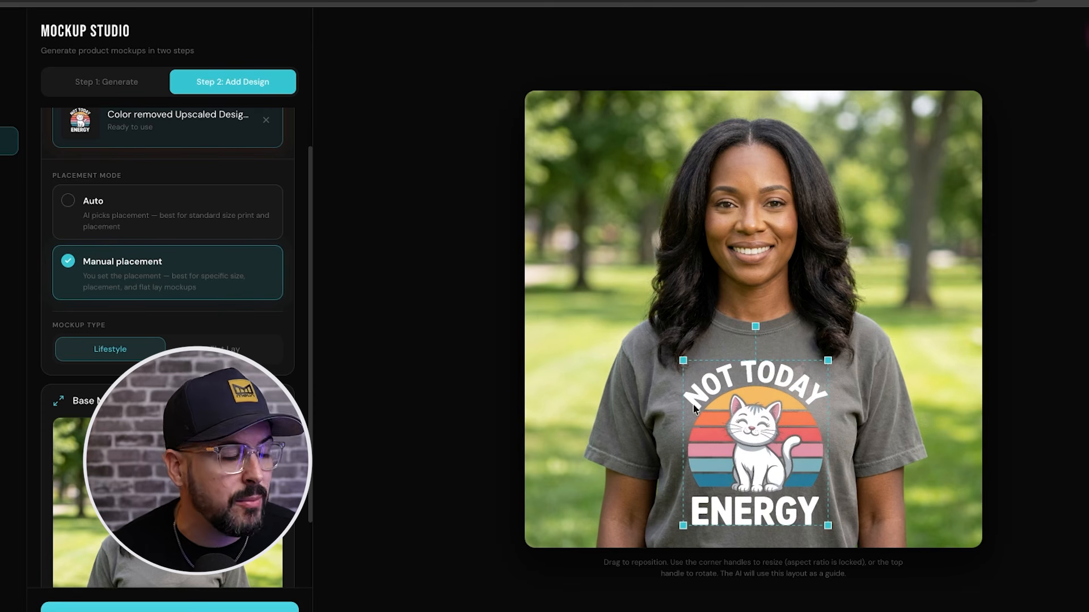
left_click(162, 218)
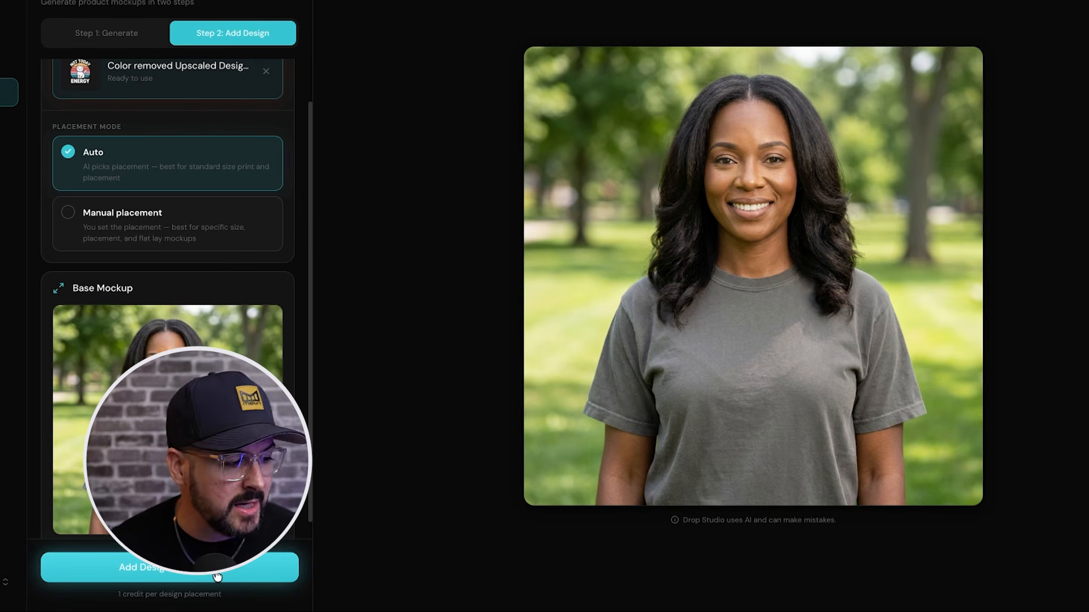
Step: Add the cat design to the shirt with Auto placement and download the finished mockup
left_click(218, 577)
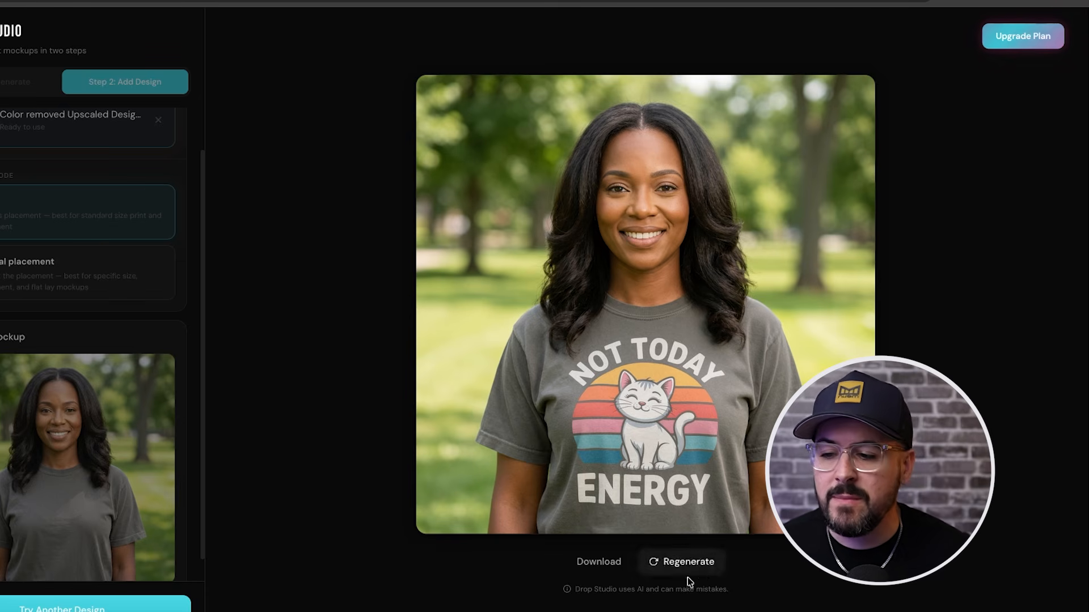
left_click(597, 563)
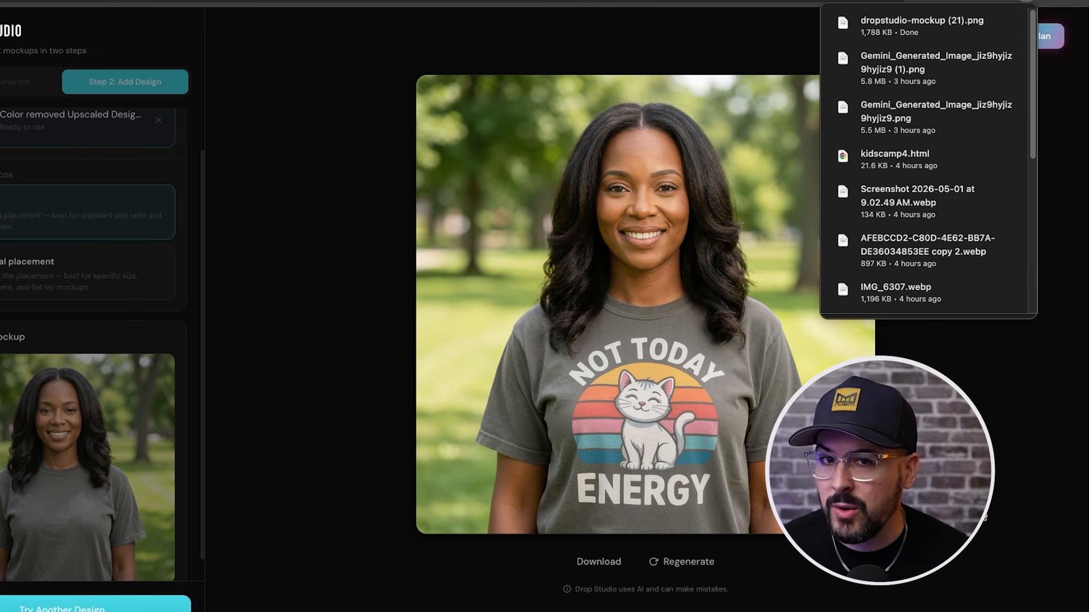
left_click(985, 517)
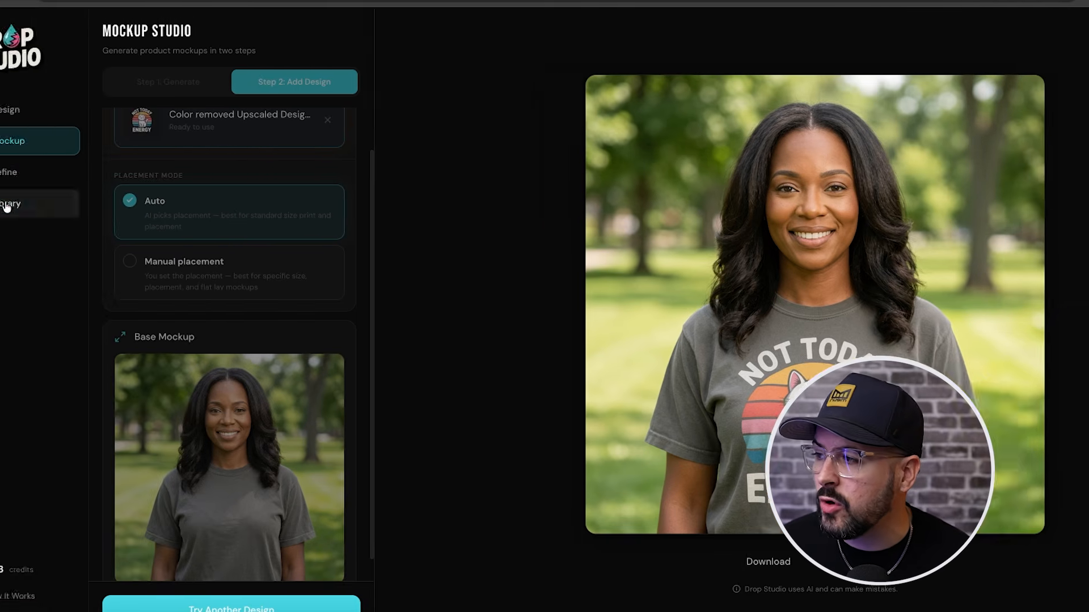
Step: Open the library and view the blank Pepper shirt mockup and the "Not Today Energy" version enlarged
left_click(53, 204)
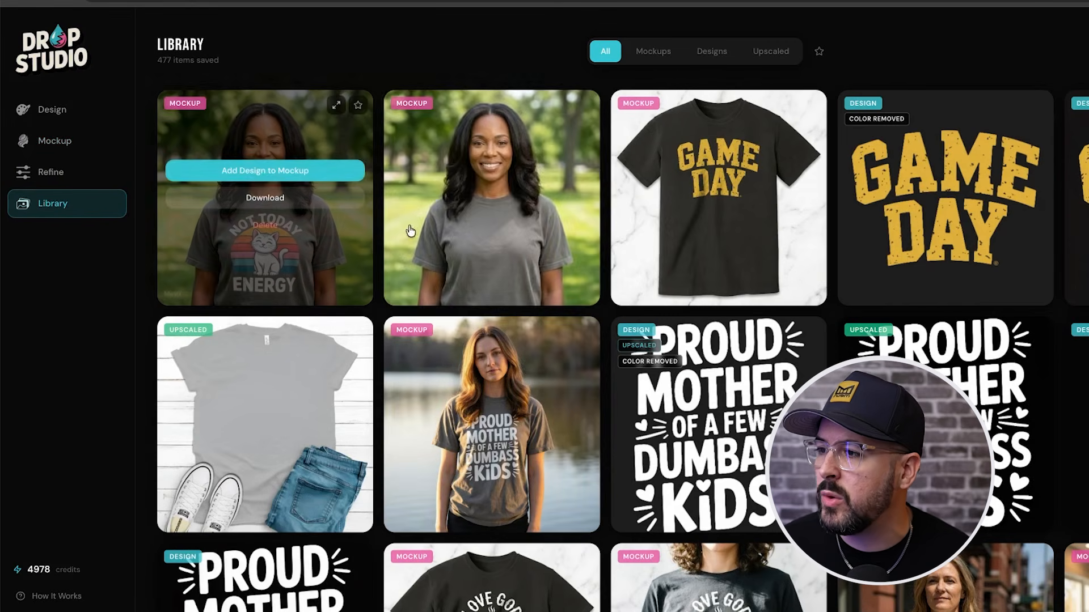
mouse_move(538, 172)
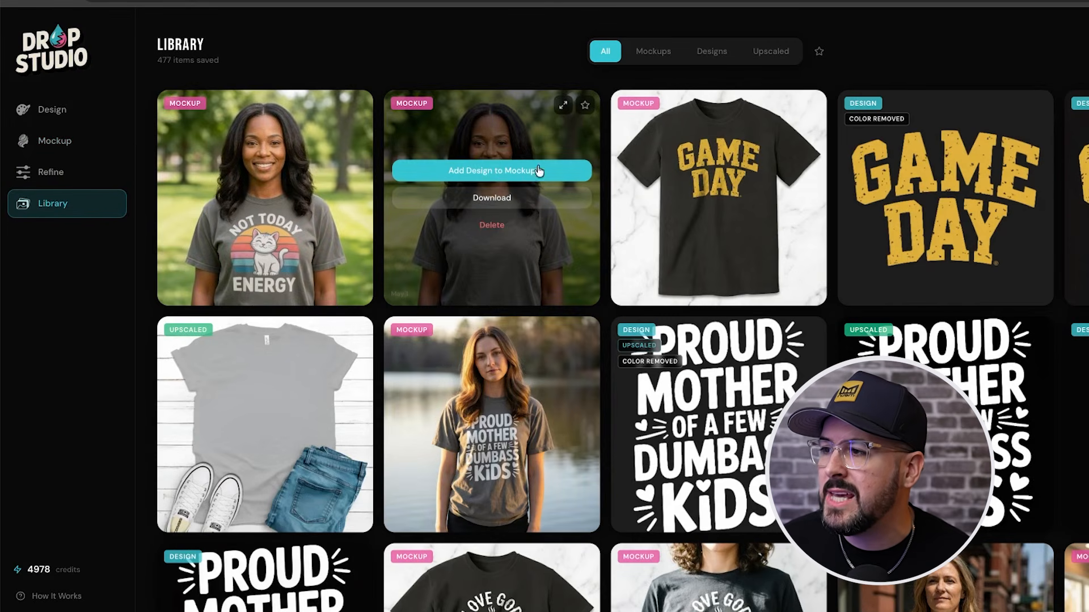
left_click(485, 126)
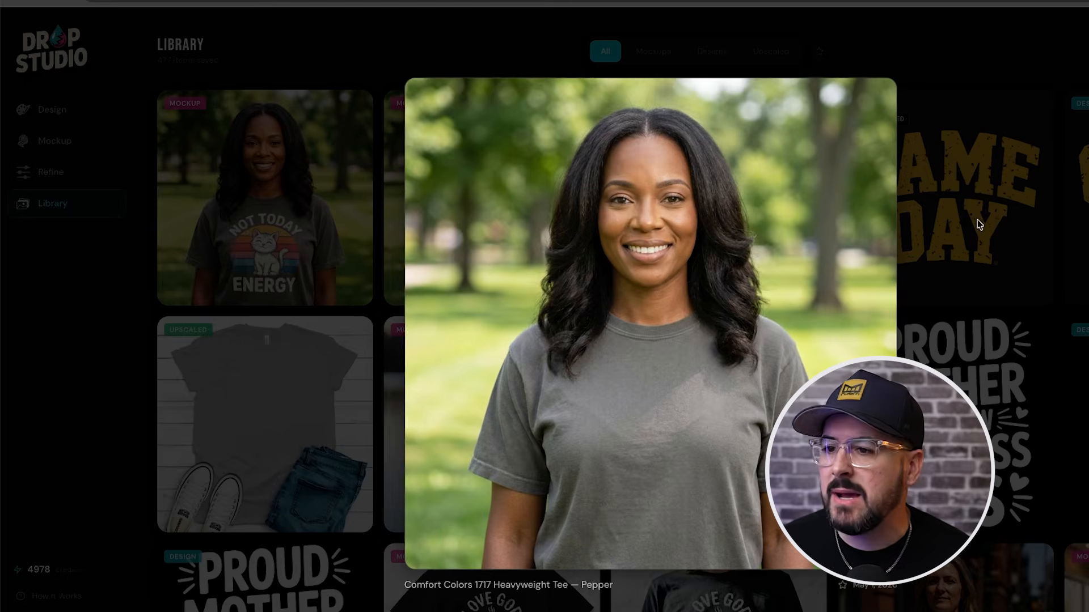
left_click(977, 222)
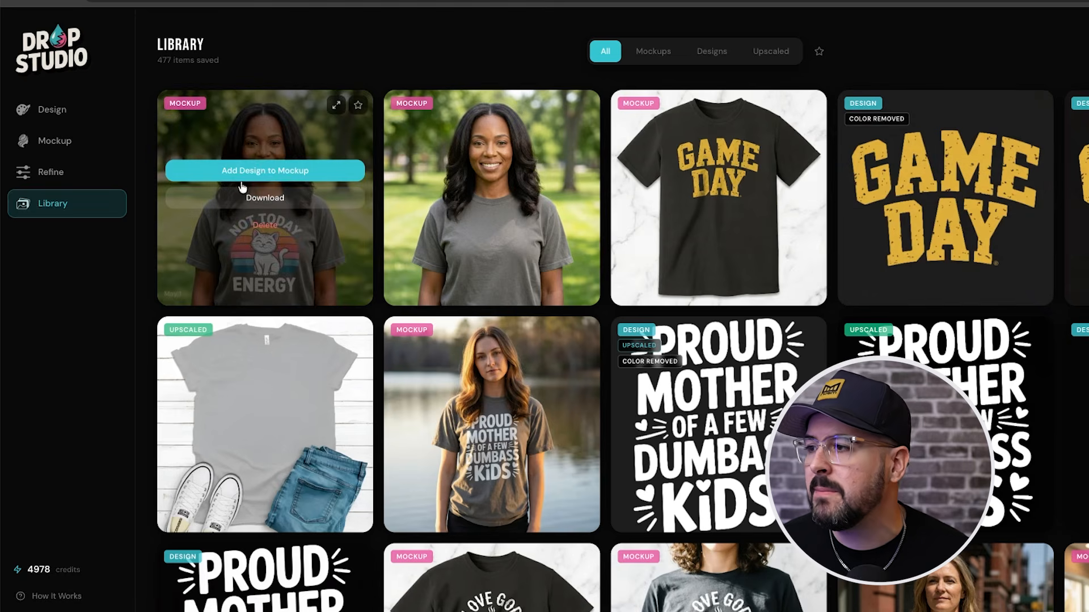
left_click(256, 140)
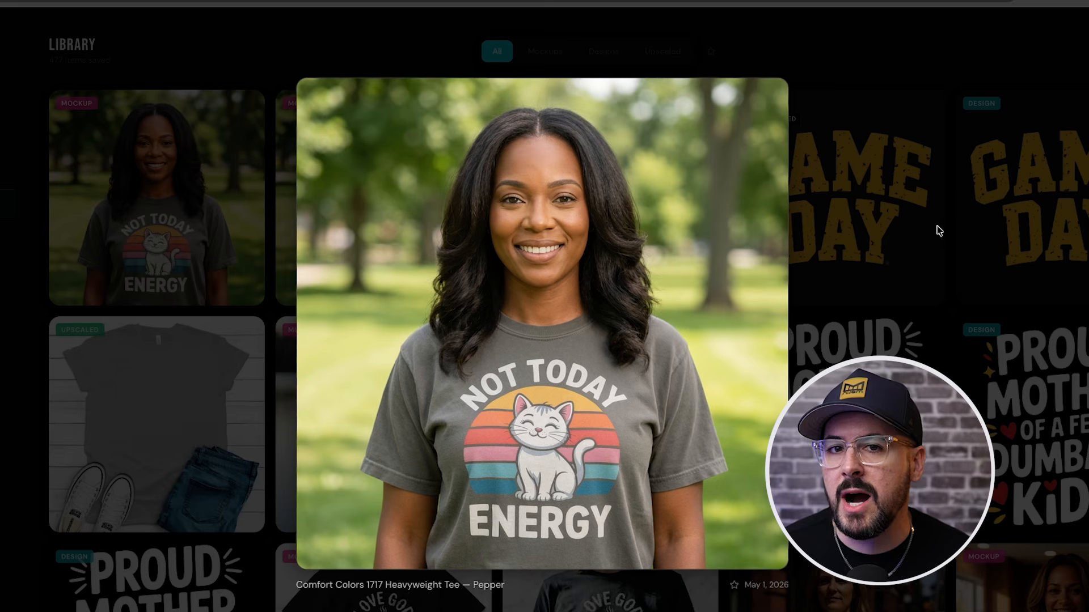
left_click(975, 214)
mouse_move(344, 219)
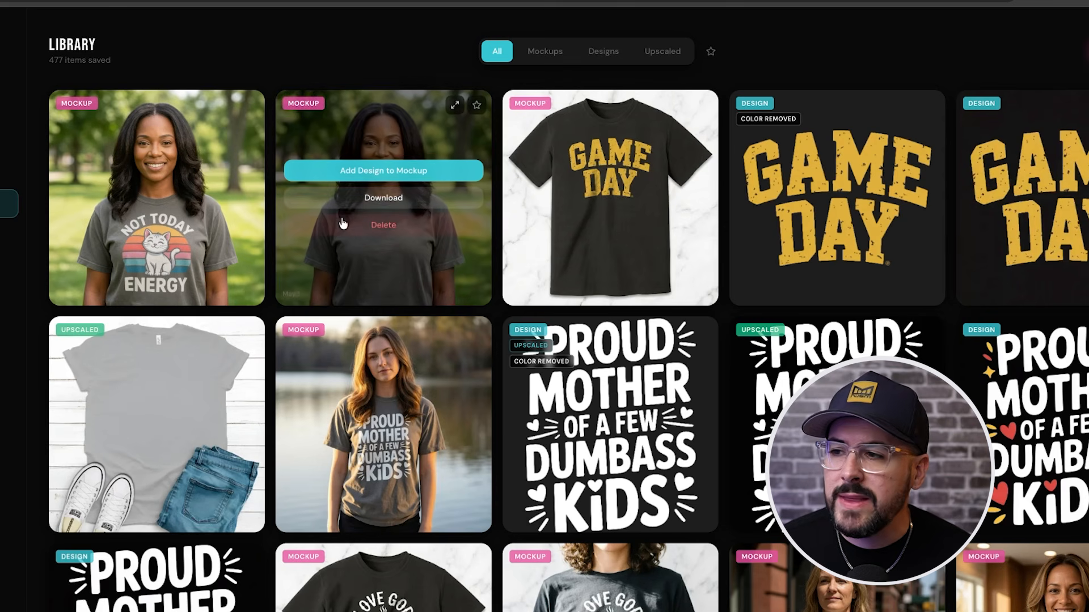
left_click(403, 121)
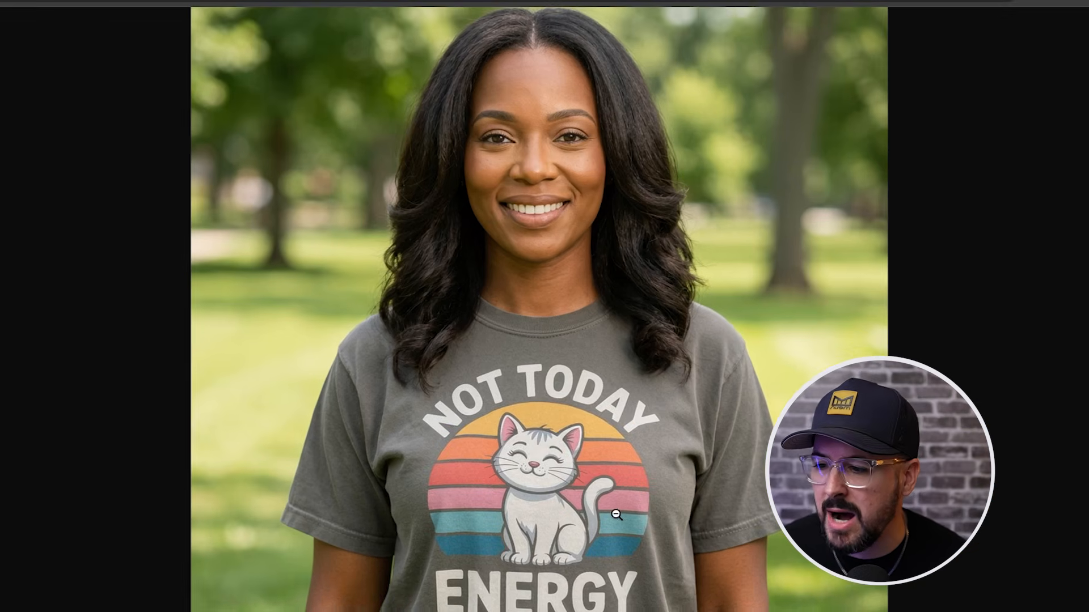
Step: Zoom in on the full-size mockup to 150% and examine how the cat print sits on the shirt fabric
left_click(701, 520)
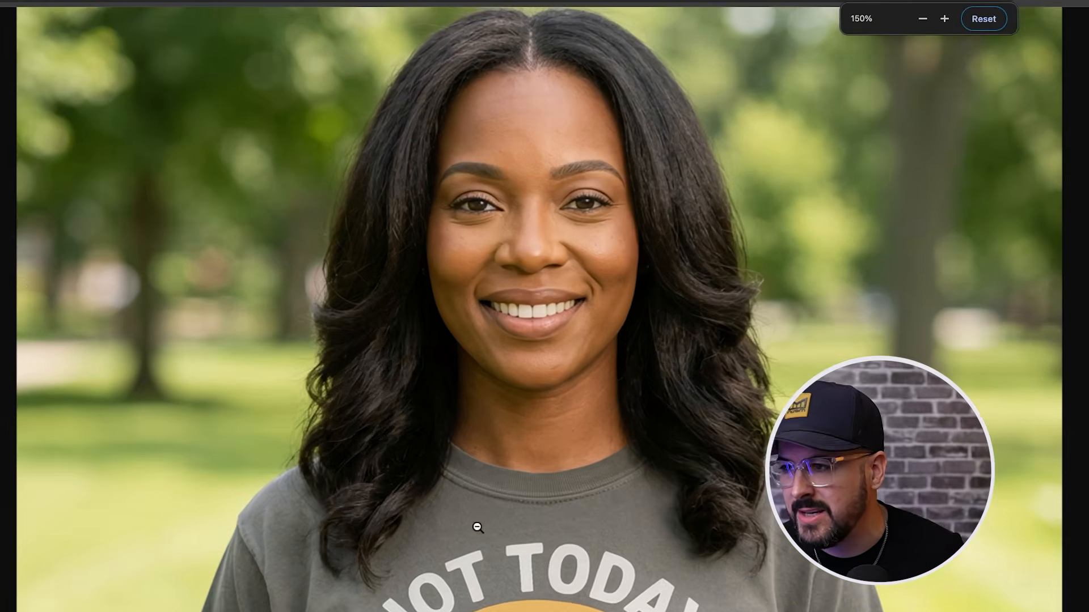
scroll(643, 528, "down", 5)
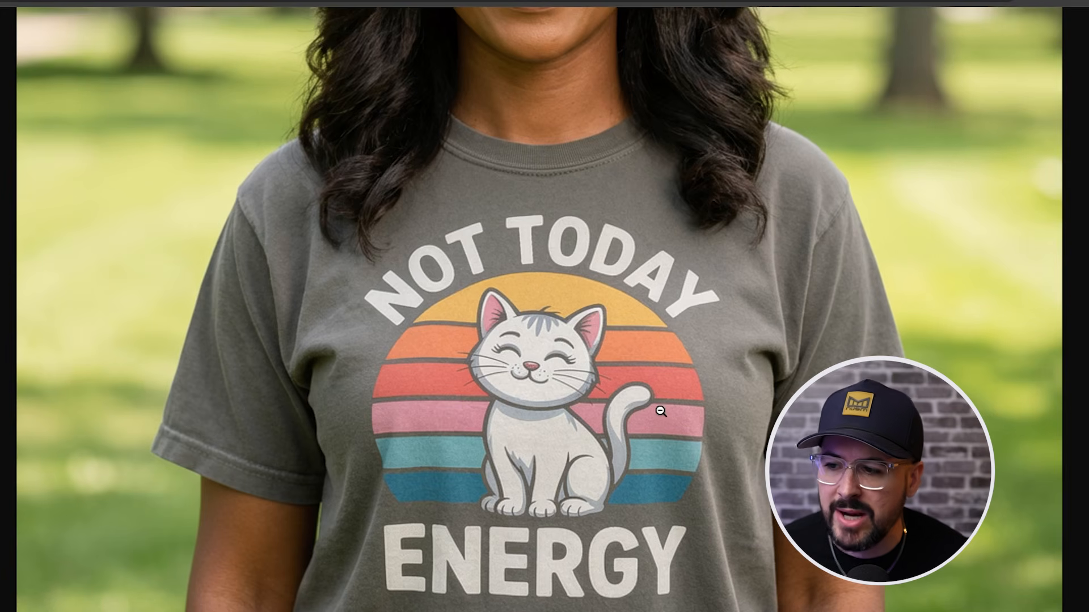
right_click(645, 377)
left_click(647, 362)
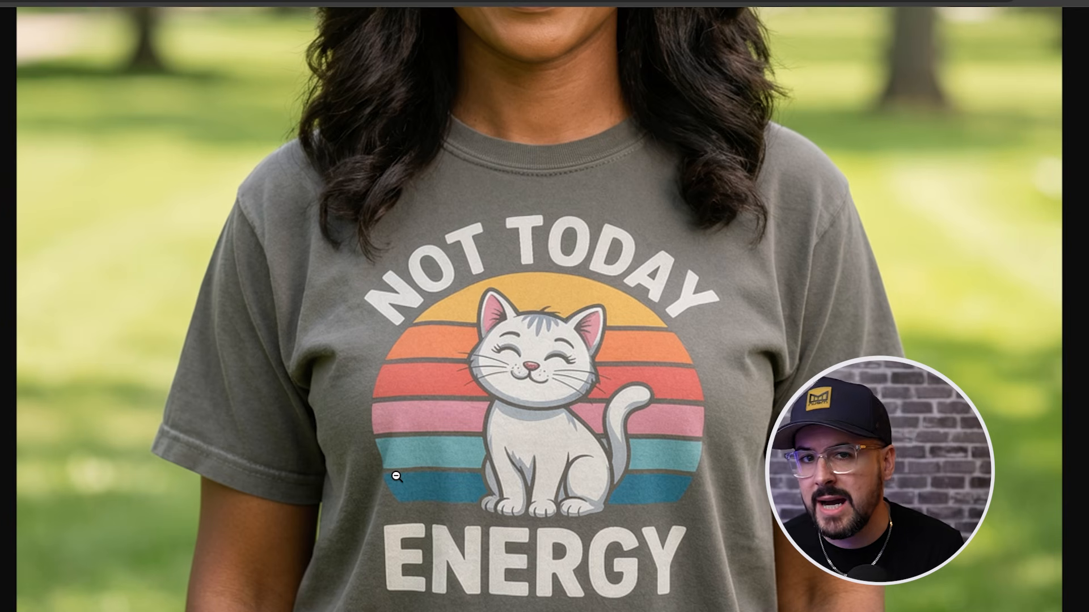
left_click(499, 431)
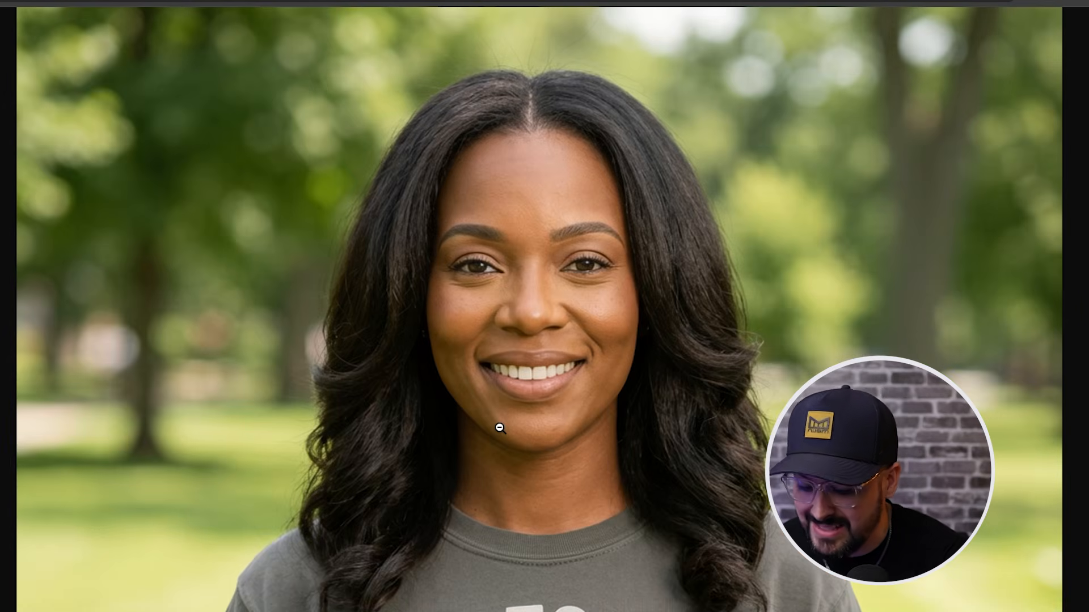
left_click(500, 428)
left_click(499, 429)
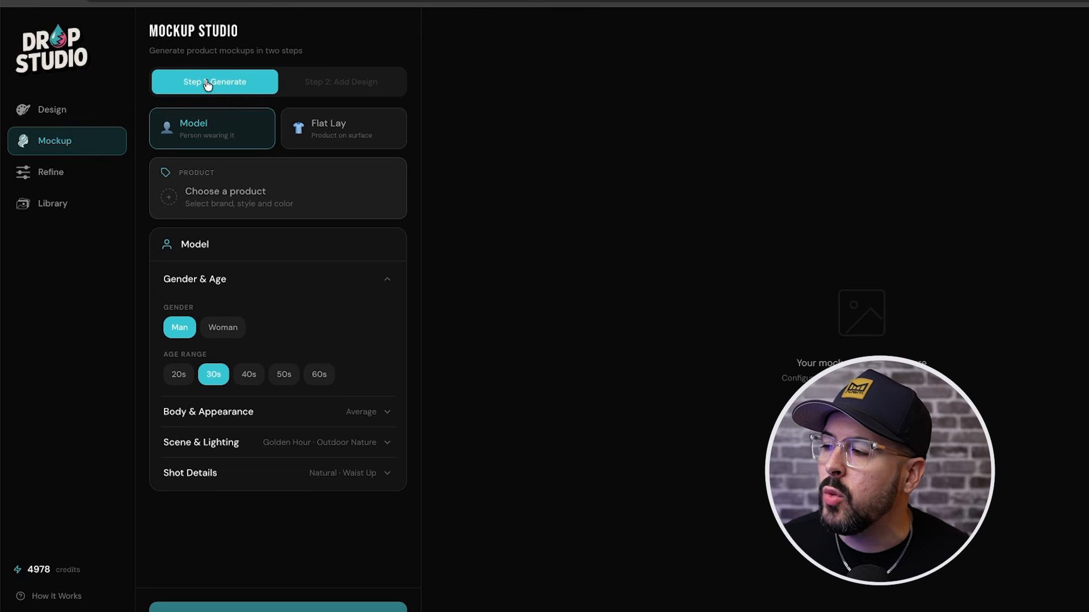
Step: Set up a Flat Lay mockup with a Bella Canvas 3001 T-shirt in Cool Blue as the product
left_click(320, 130)
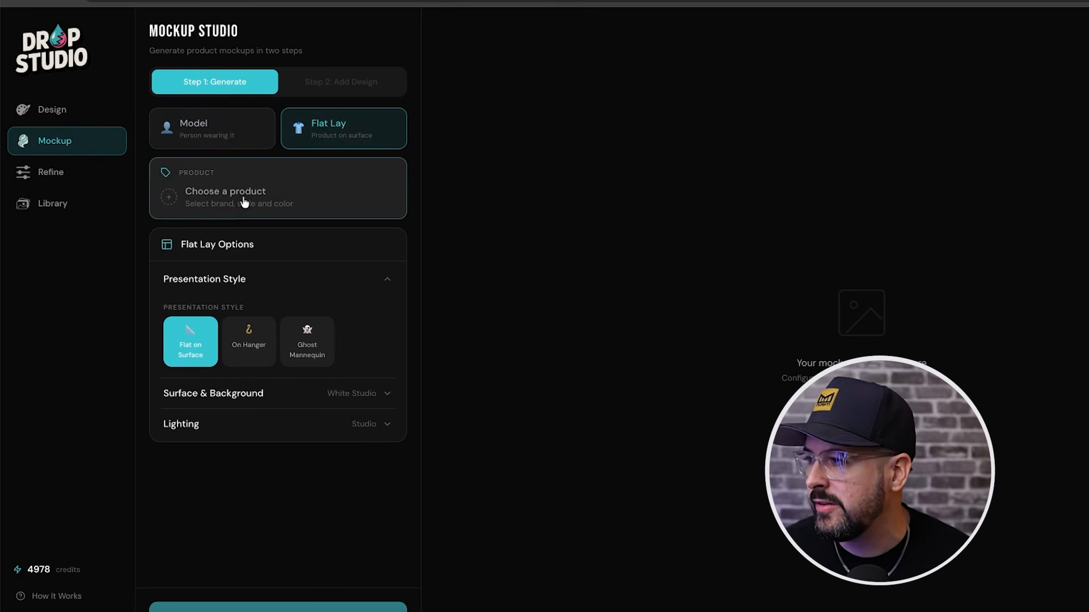
left_click(224, 205)
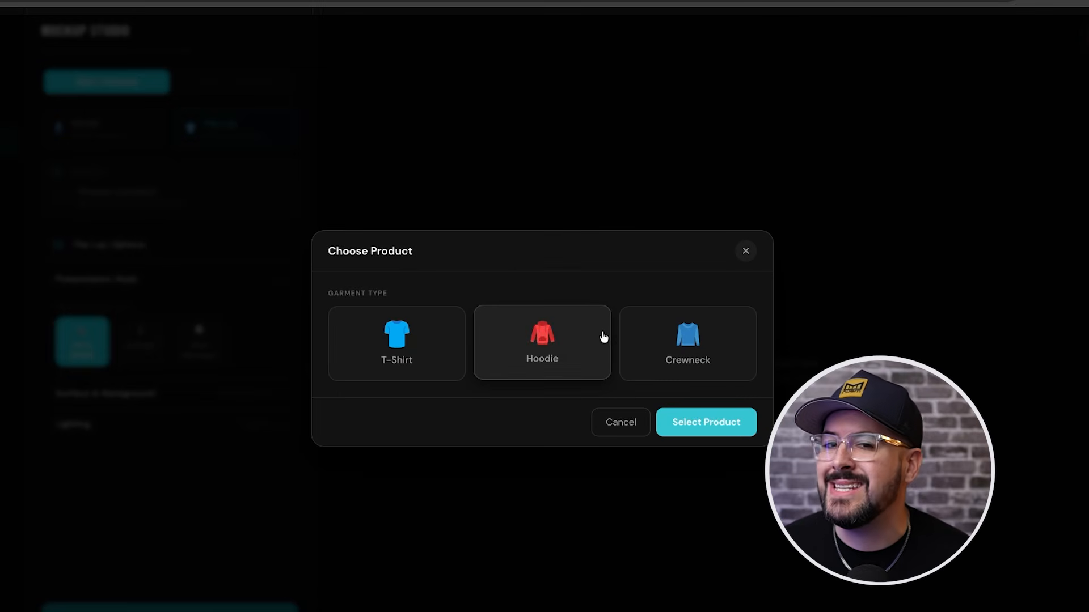
left_click(389, 352)
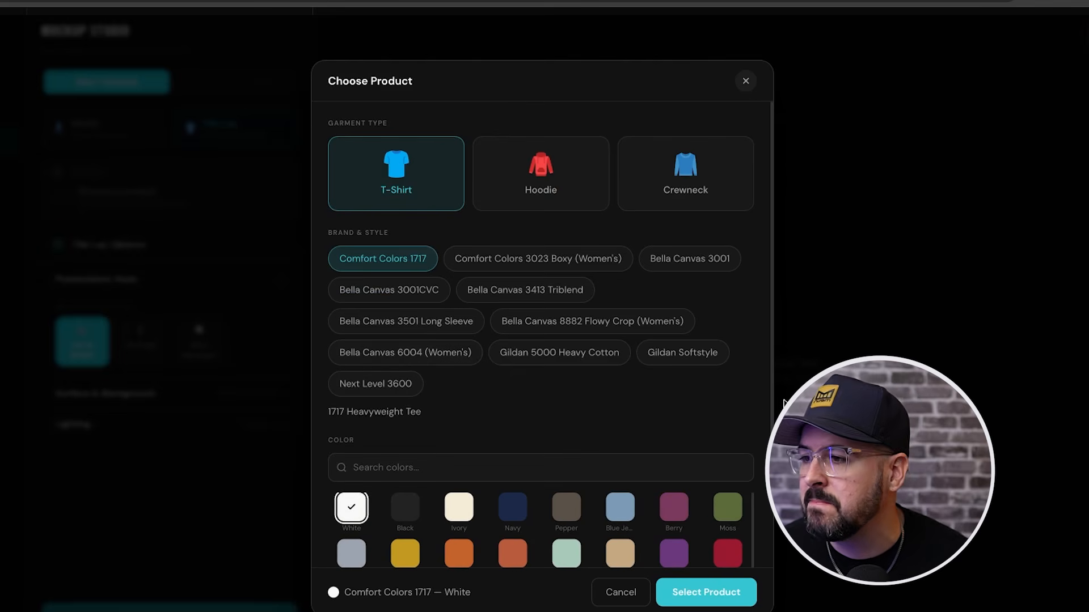
left_click(714, 267)
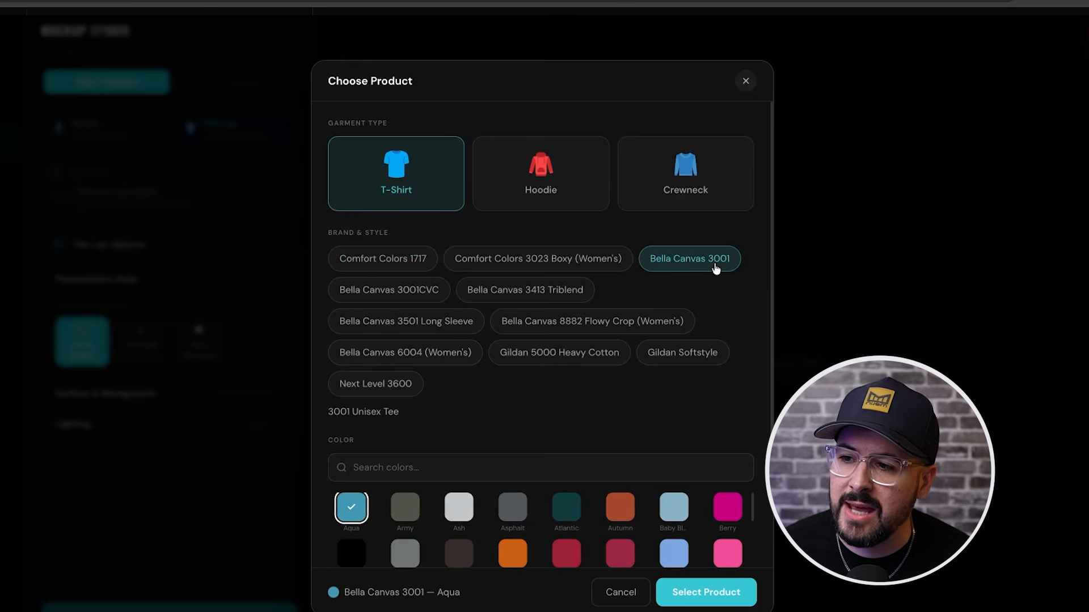
scroll(680, 451, "down", 2)
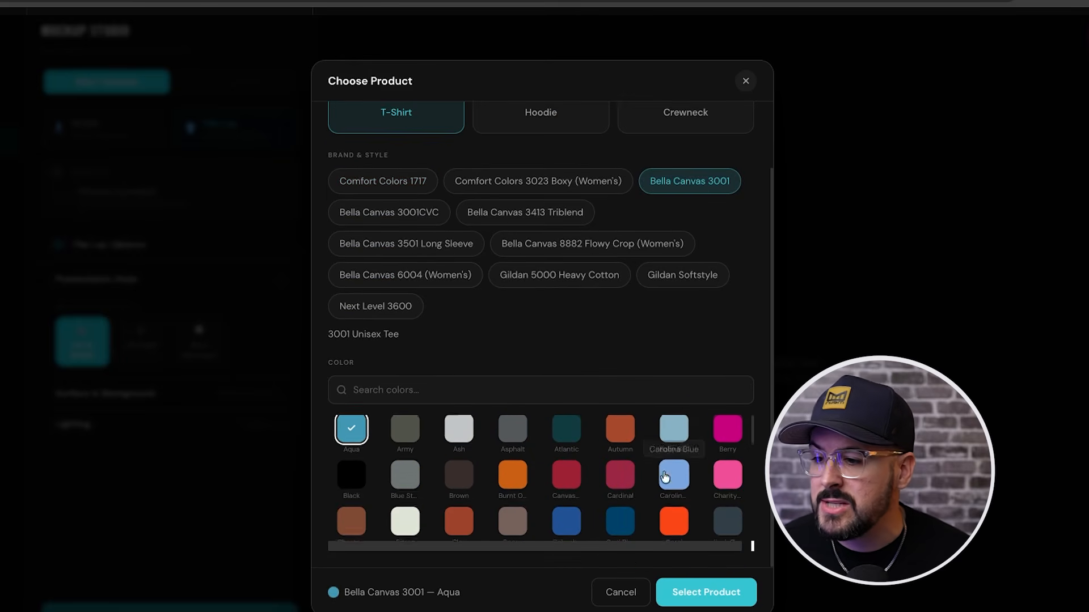
scroll(634, 490, "down", 3)
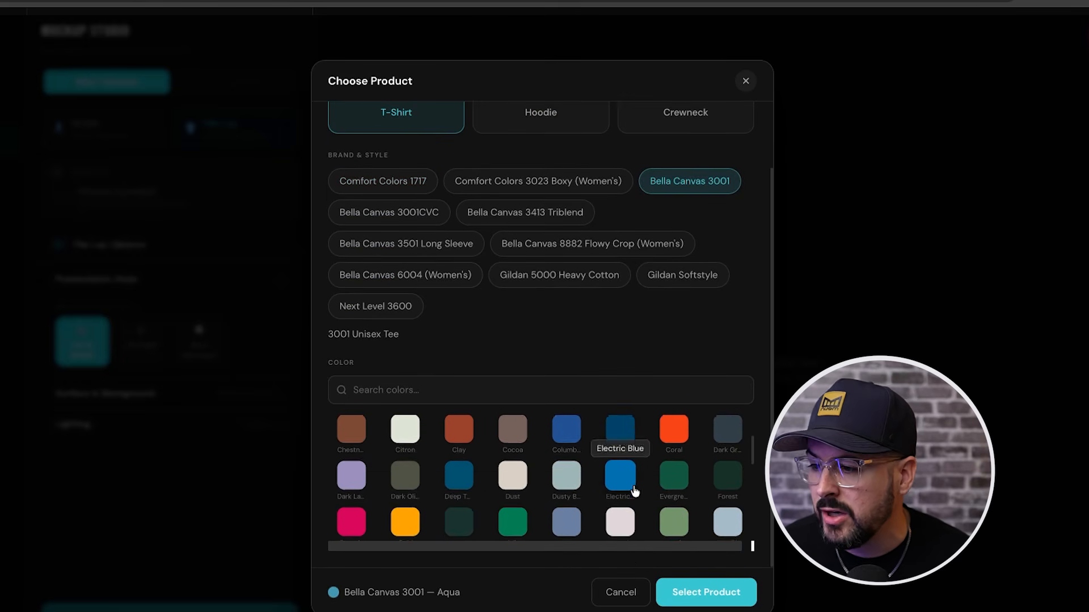
left_click(624, 433)
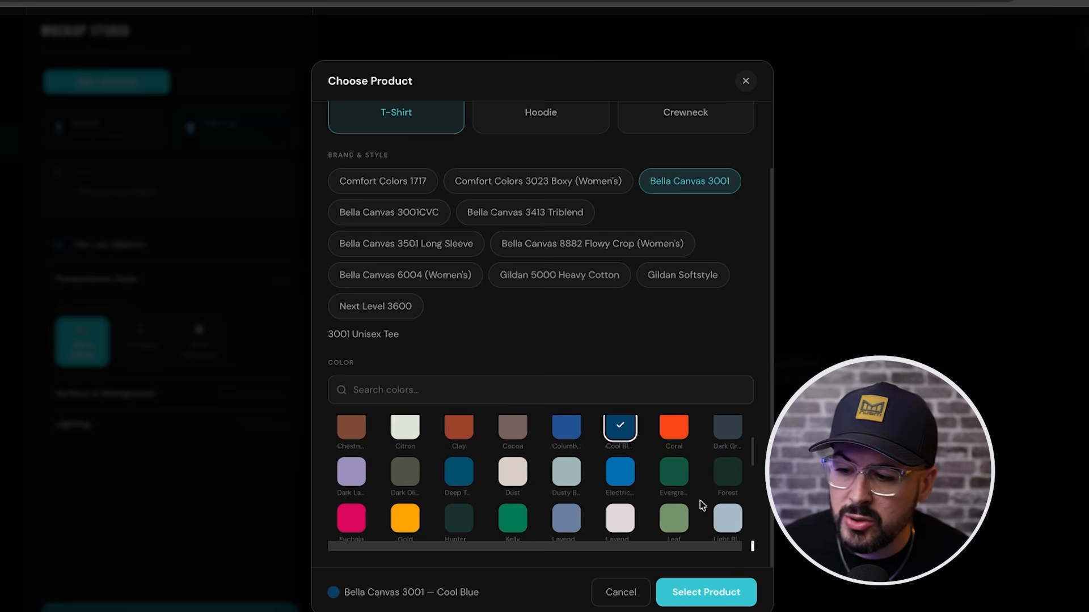
left_click(722, 597)
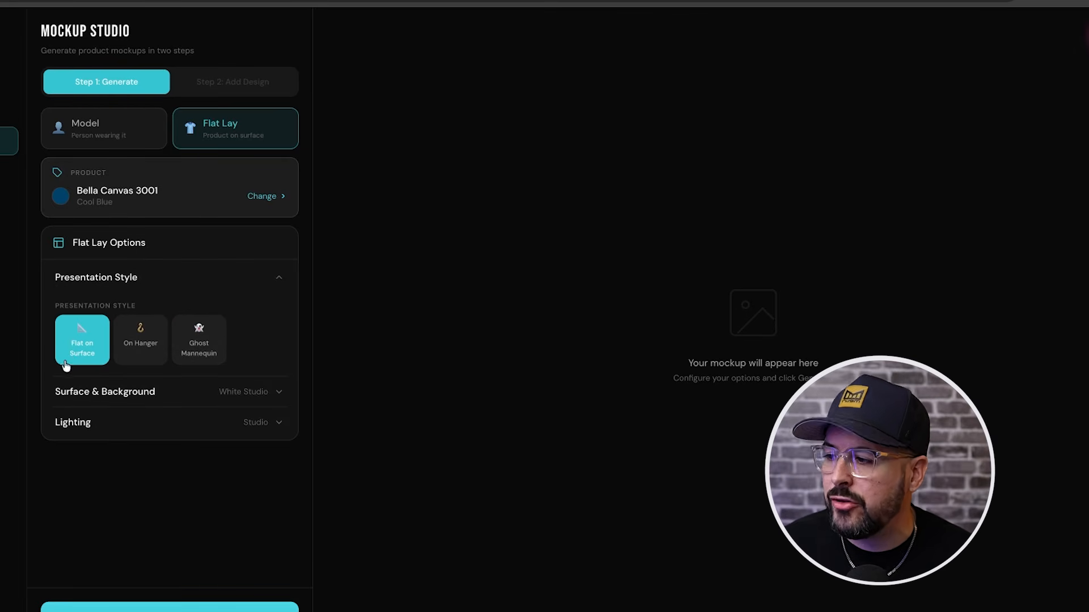
Step: Generate the blank flat lay mockup with the White Studio background and Studio lighting
left_click(246, 398)
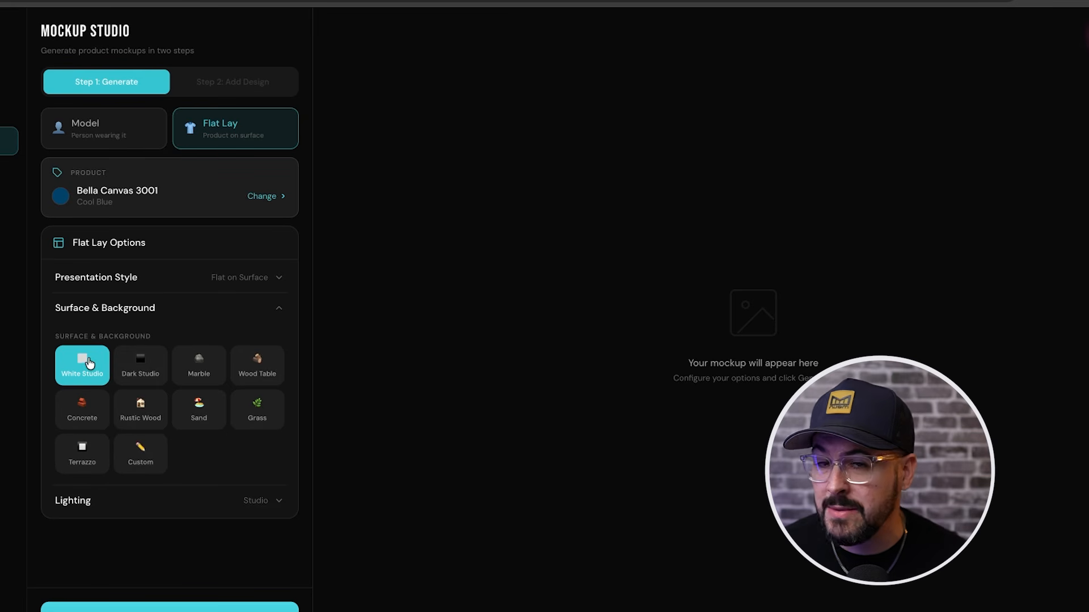
left_click(254, 502)
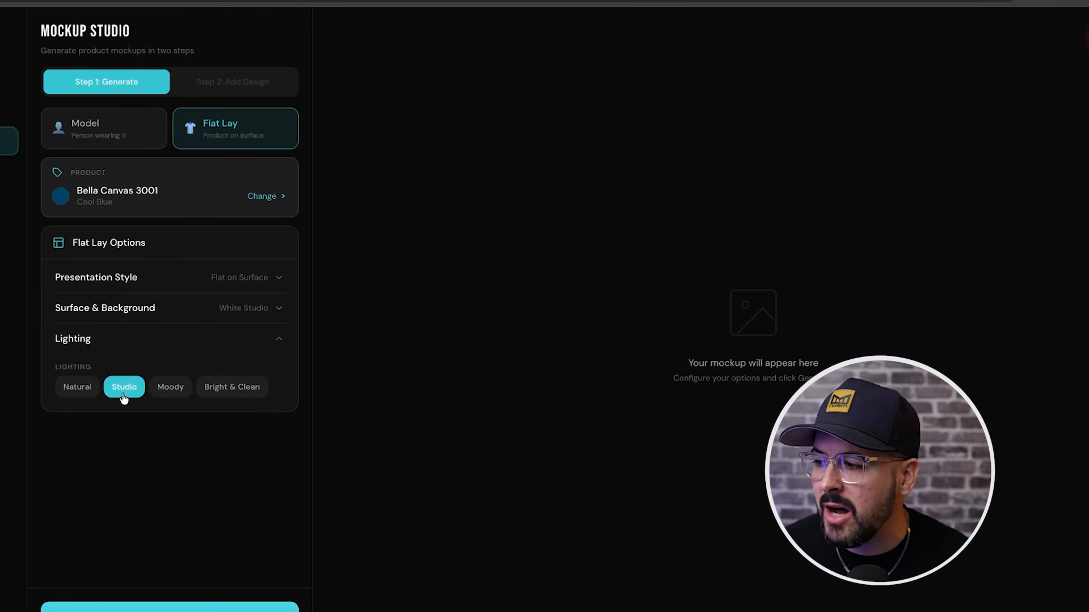
scroll(168, 590, "down", 1)
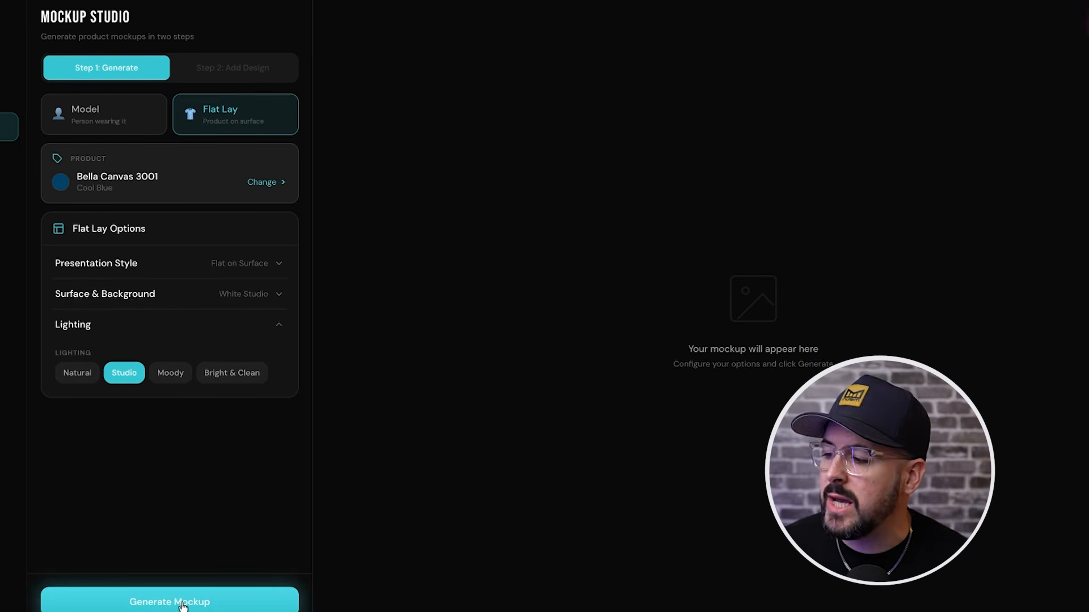
left_click(182, 574)
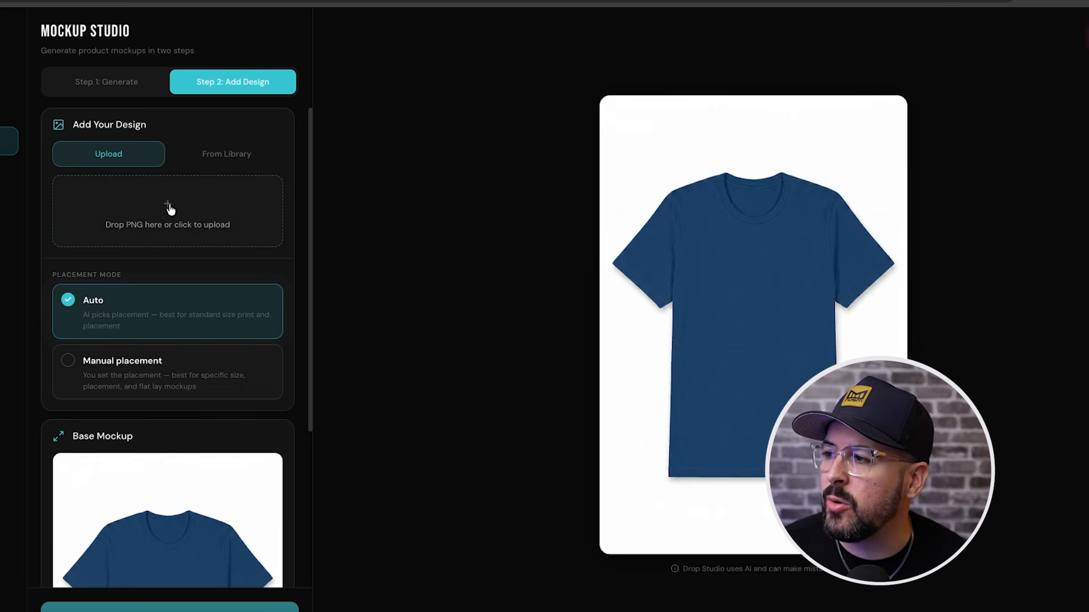
Step: Choose the color-removed white "Mama" script design from the library as the shirt's artwork
left_click(233, 158)
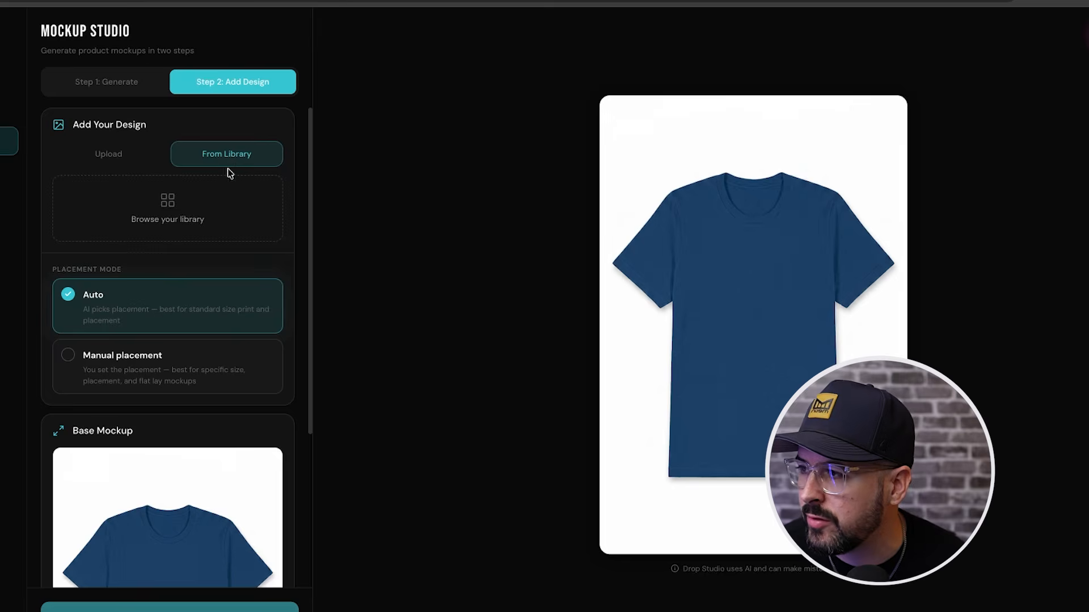
left_click(217, 219)
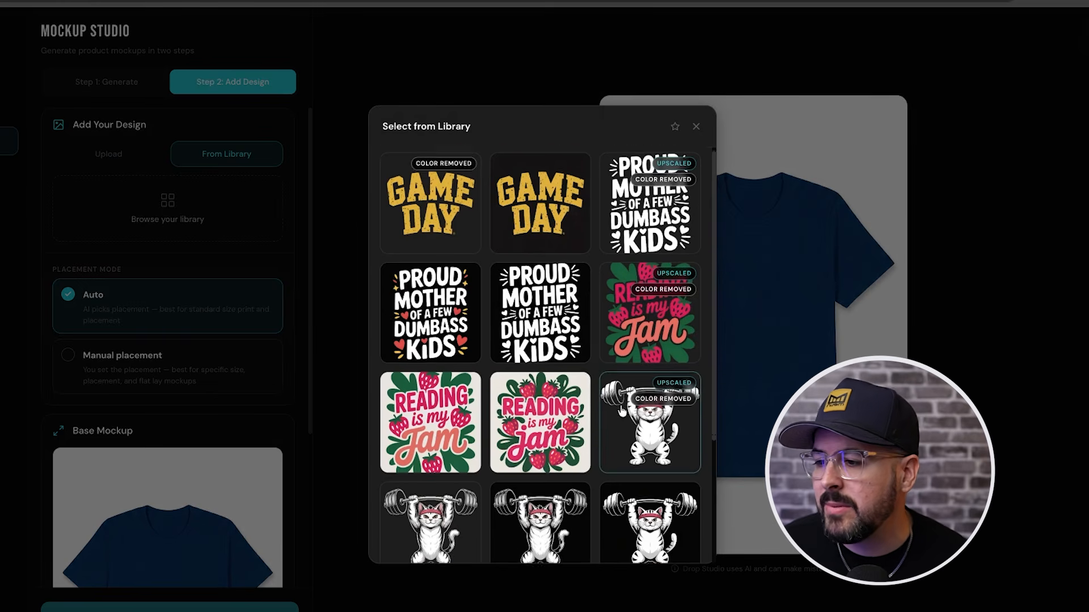
scroll(622, 408, "down", 3)
left_click(592, 543)
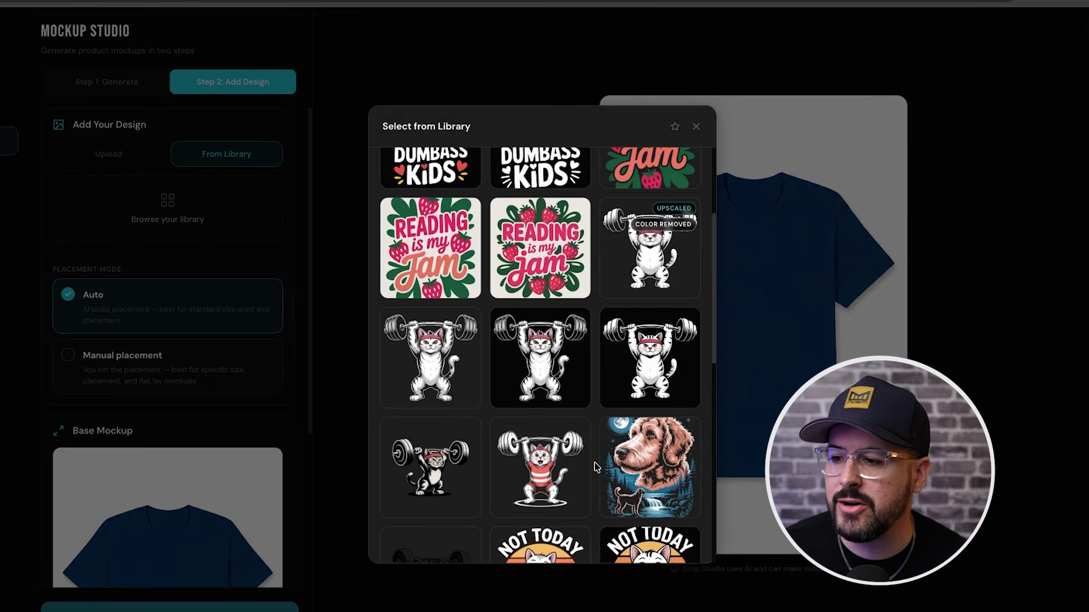
scroll(595, 468, "down", 5)
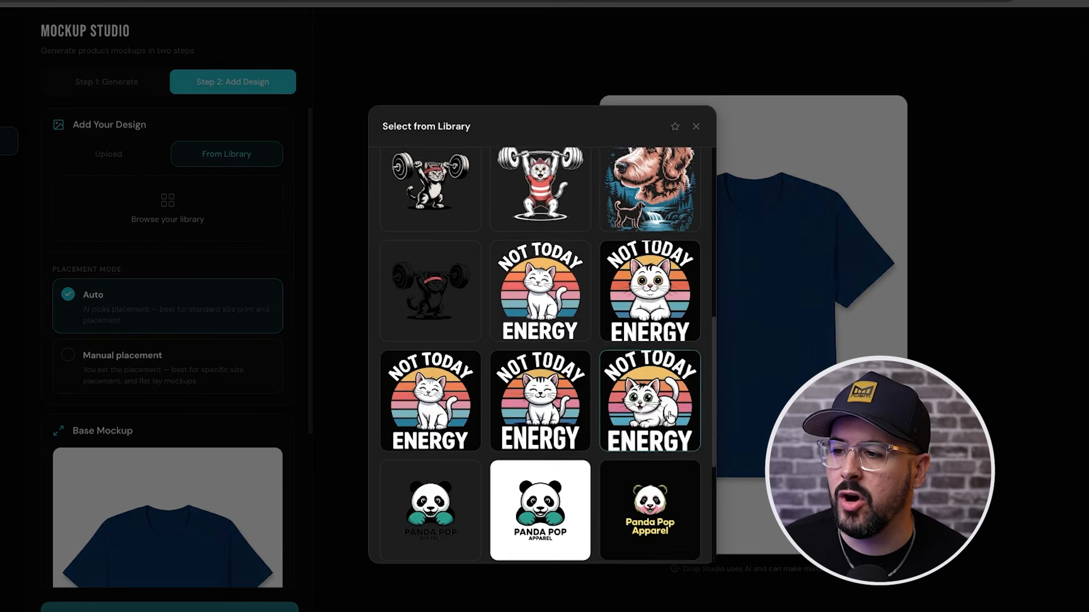
scroll(668, 419, "down", 4)
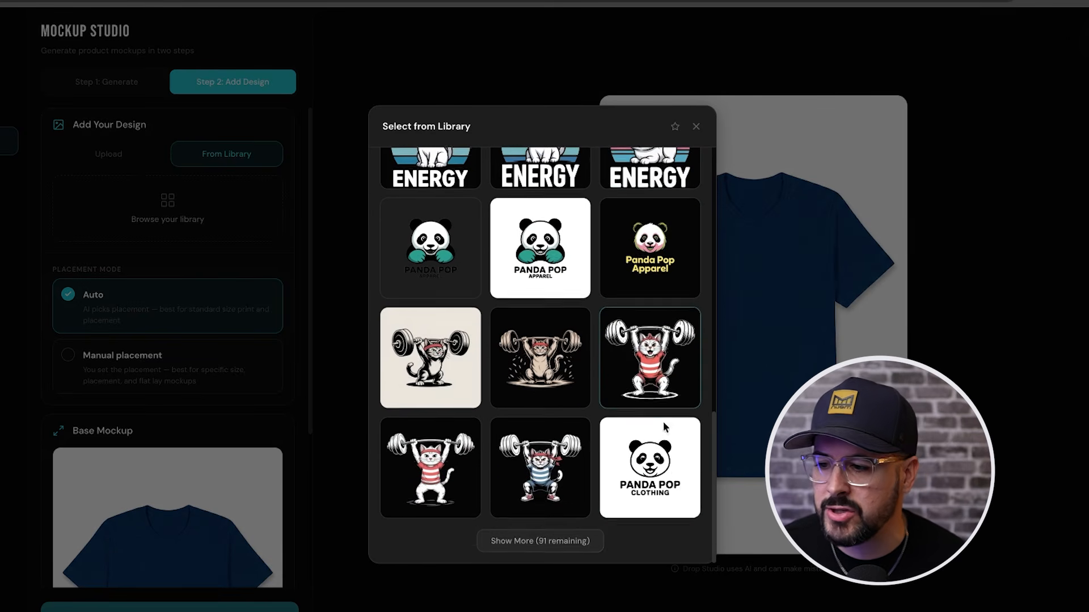
left_click(554, 539)
scroll(595, 444, "down", 6)
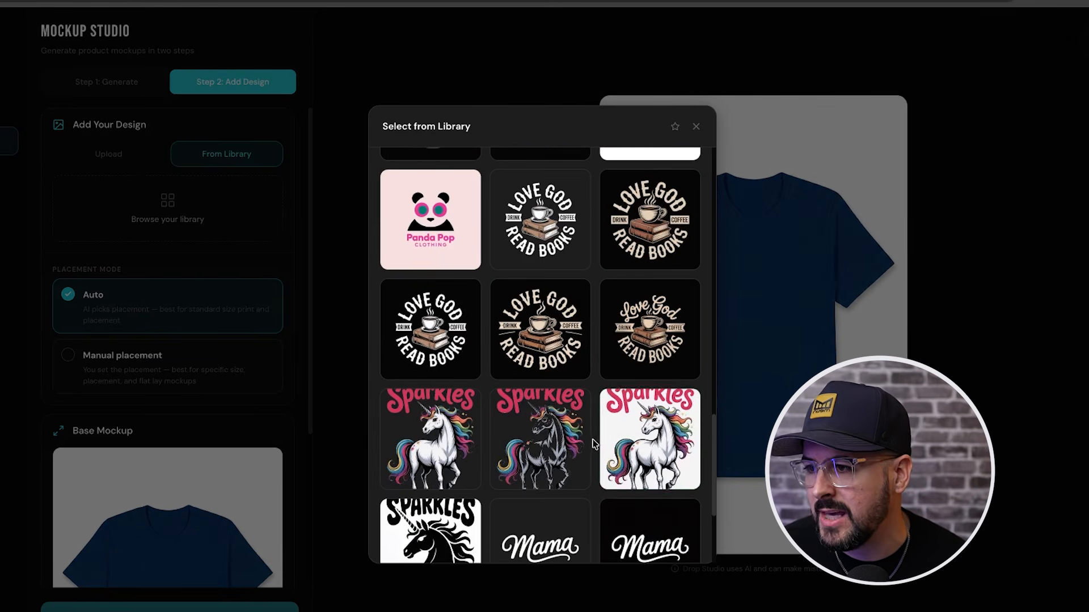
scroll(622, 426, "down", 4)
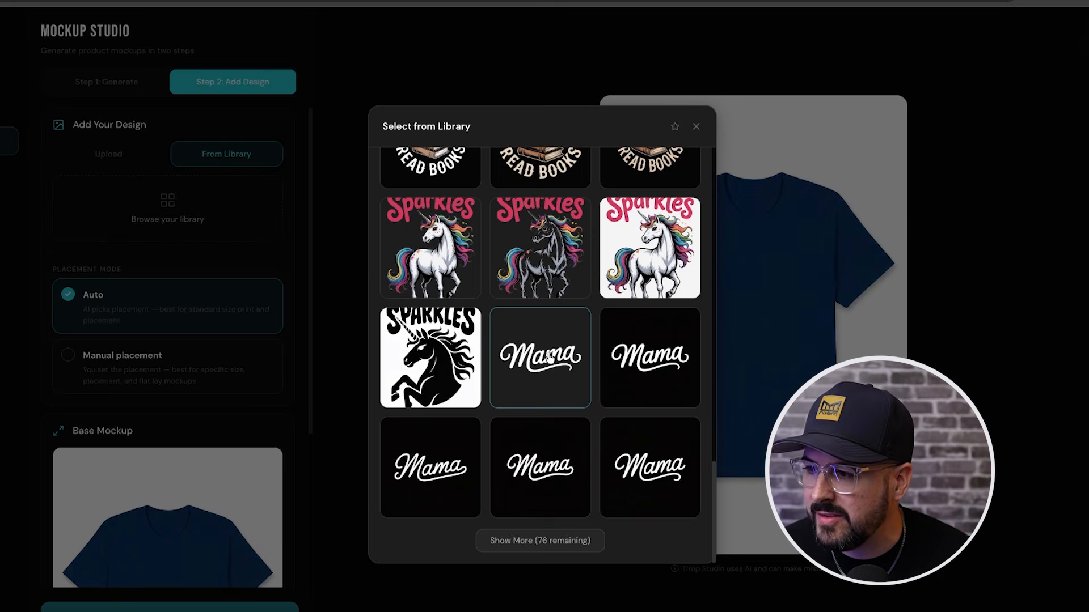
left_click(549, 356)
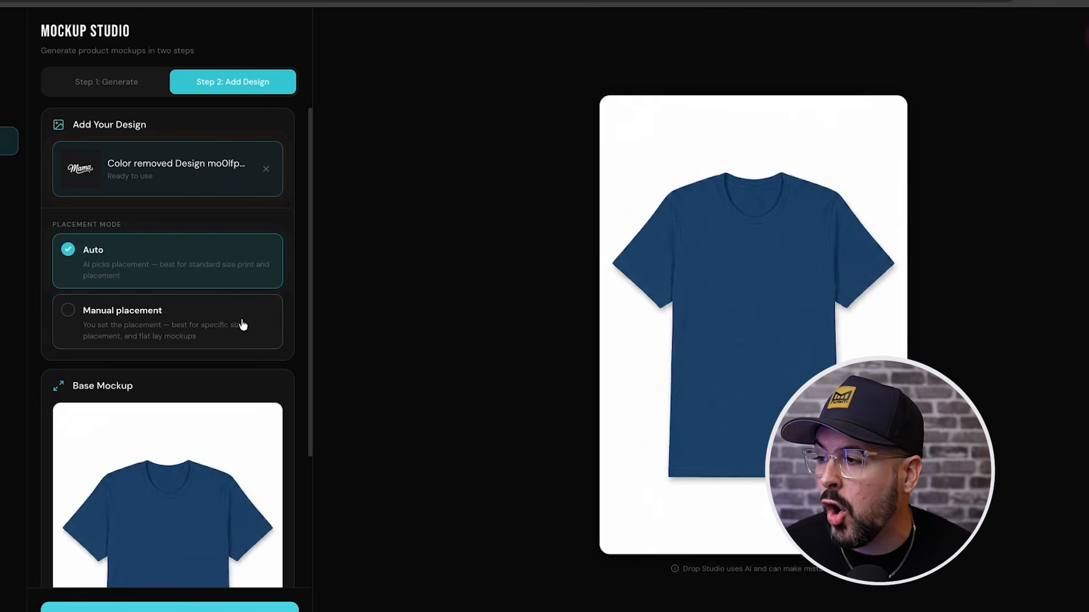
Step: Use Manual placement to shrink the "Mama" design and center it on the shirt's upper chest, and apply it to the Flat Lay mockup
left_click(126, 325)
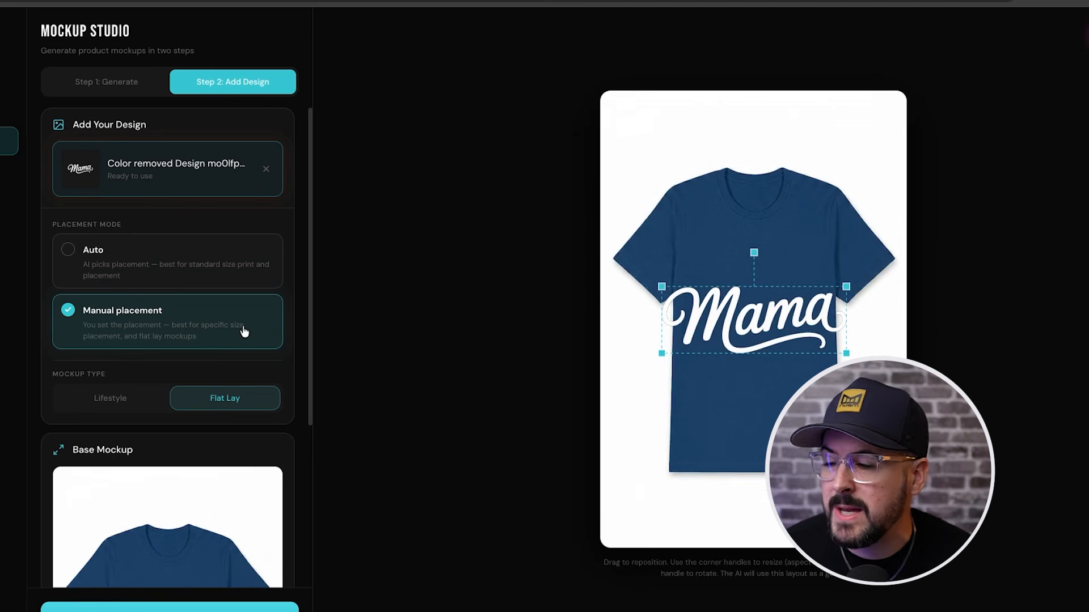
left_click_drag(846, 353, 766, 274)
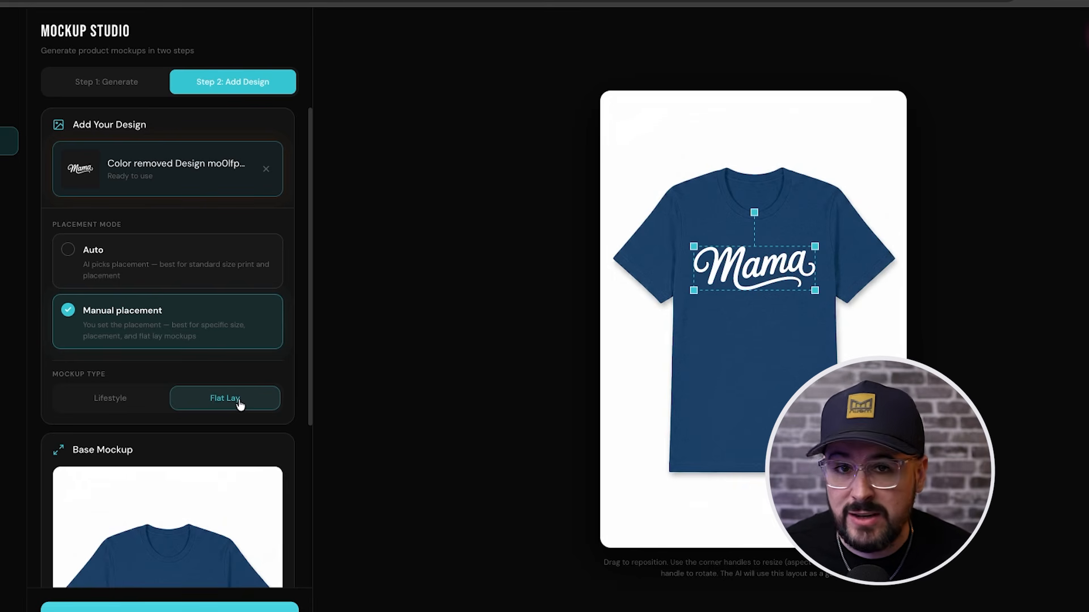
scroll(238, 404, "down", 2)
left_click(218, 579)
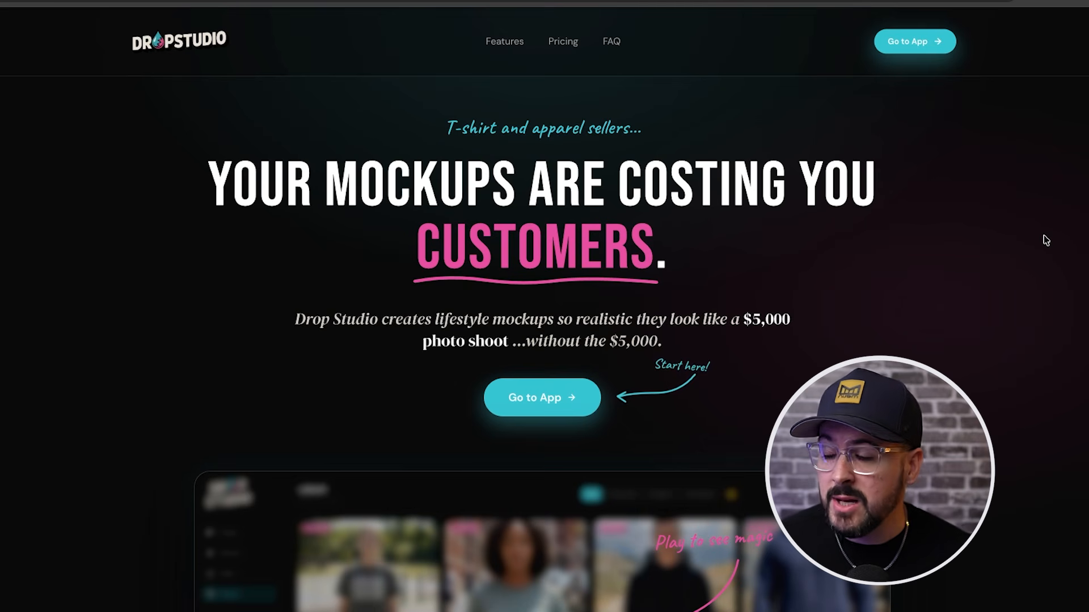
Step: Look over the Drop Studio landing page and compare the features of the Starter, Pro and Pro Max plans
scroll(986, 250, "down", 2)
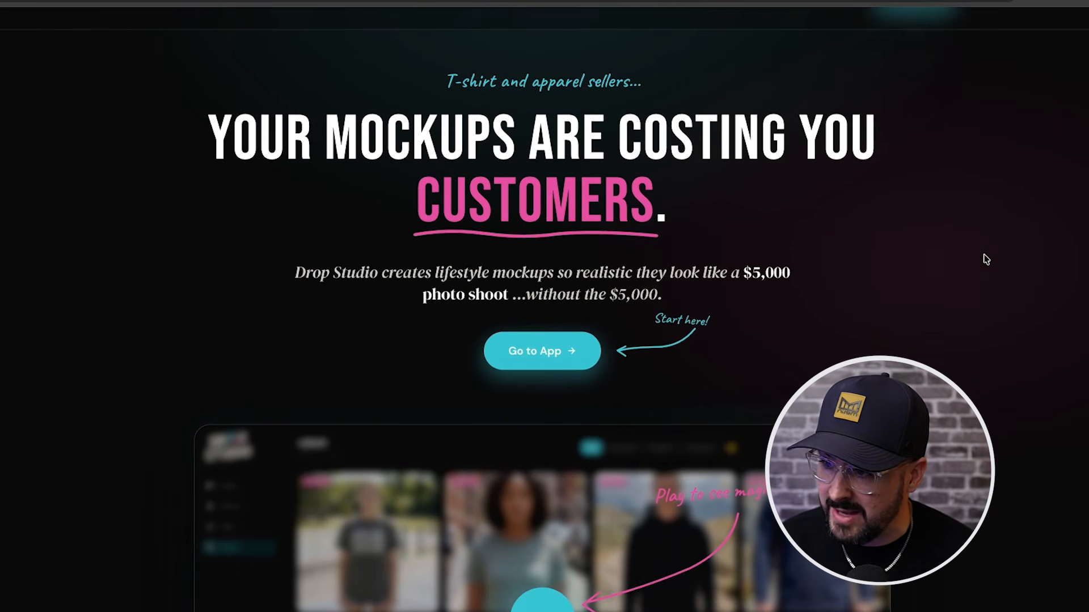
scroll(986, 259, "down", 8)
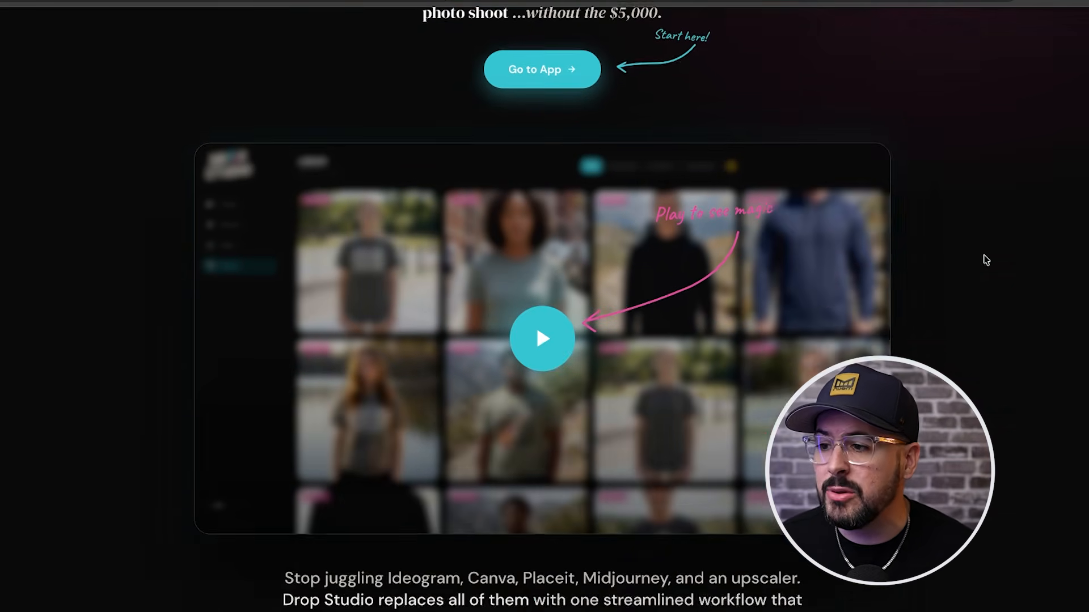
scroll(985, 263, "up", 10)
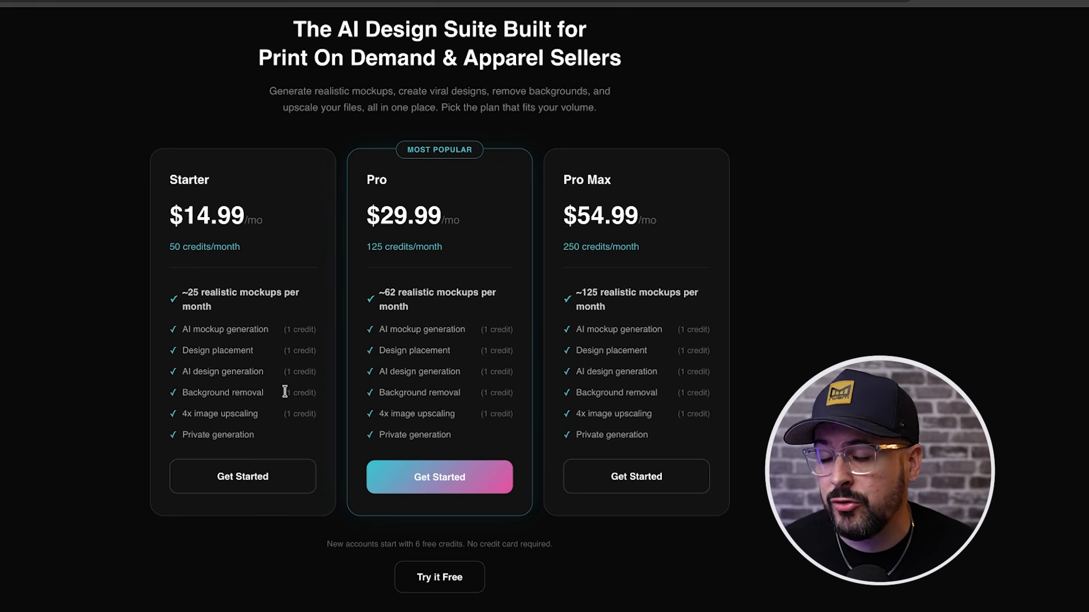
left_click_drag(181, 435, 539, 424)
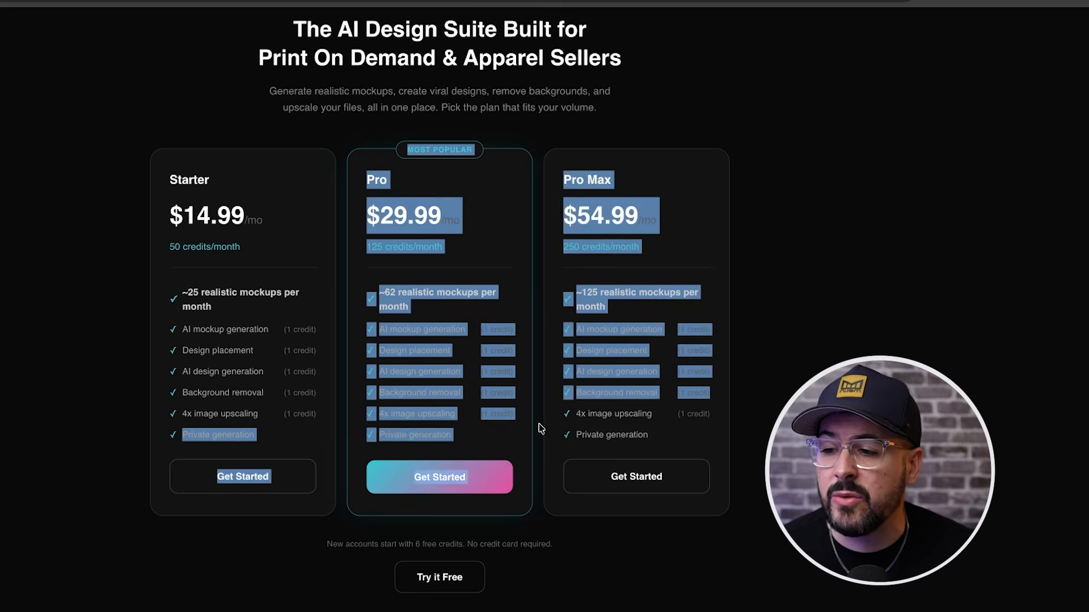
left_click(540, 424)
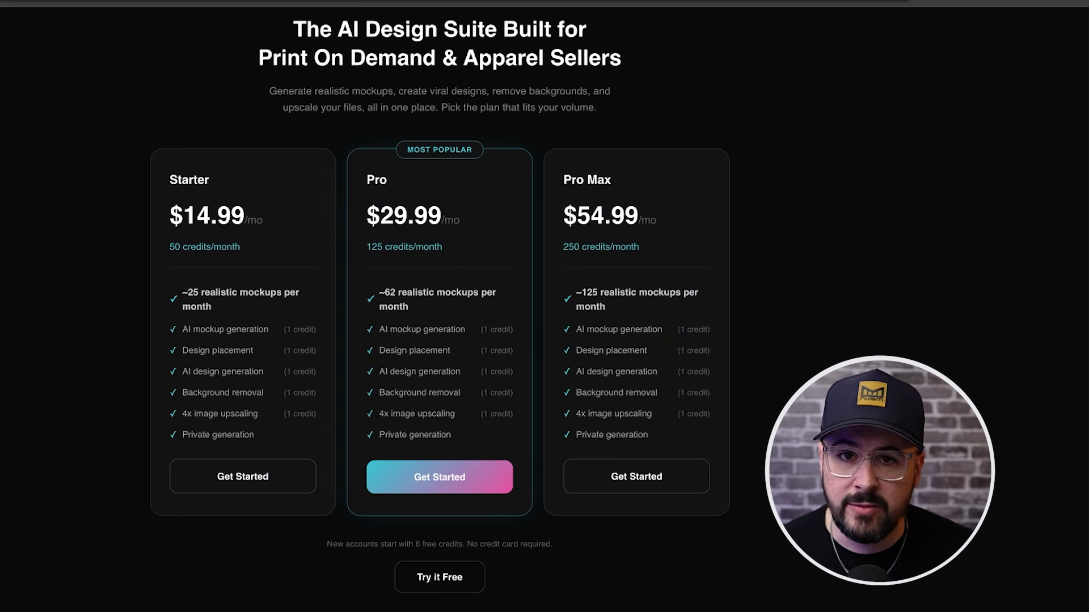